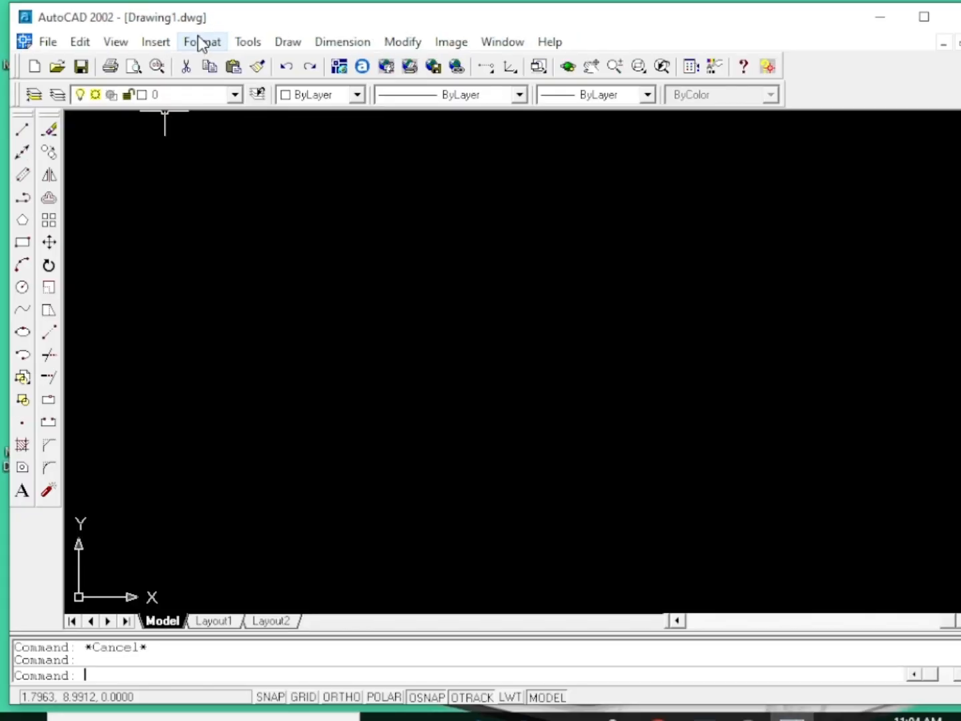
Step: Create a new layer named Outline in the layer properties
click(207, 49)
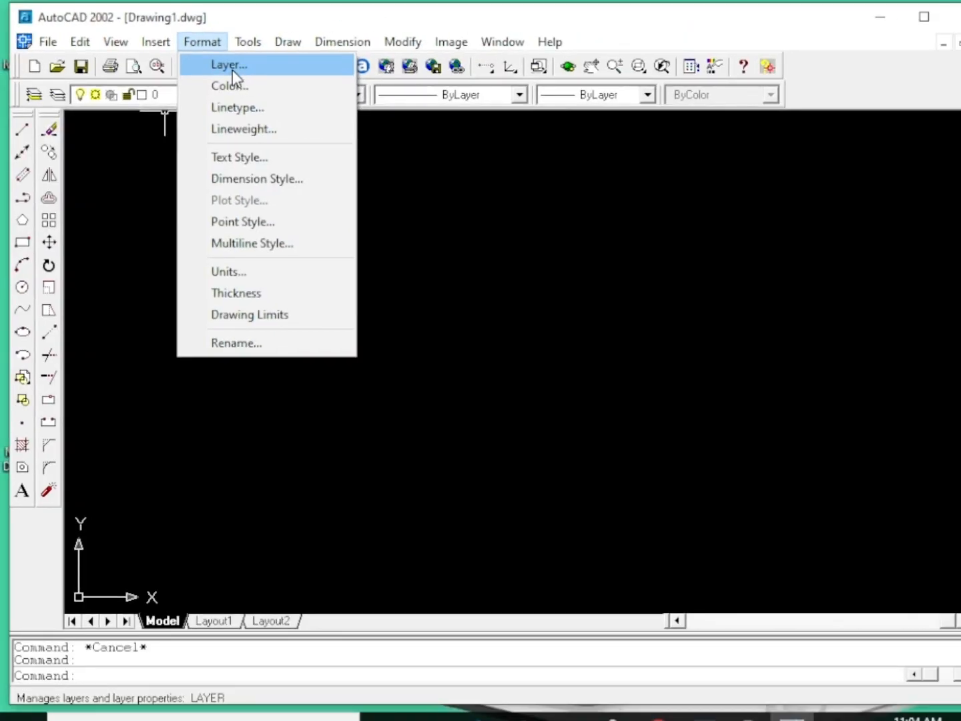
click(231, 69)
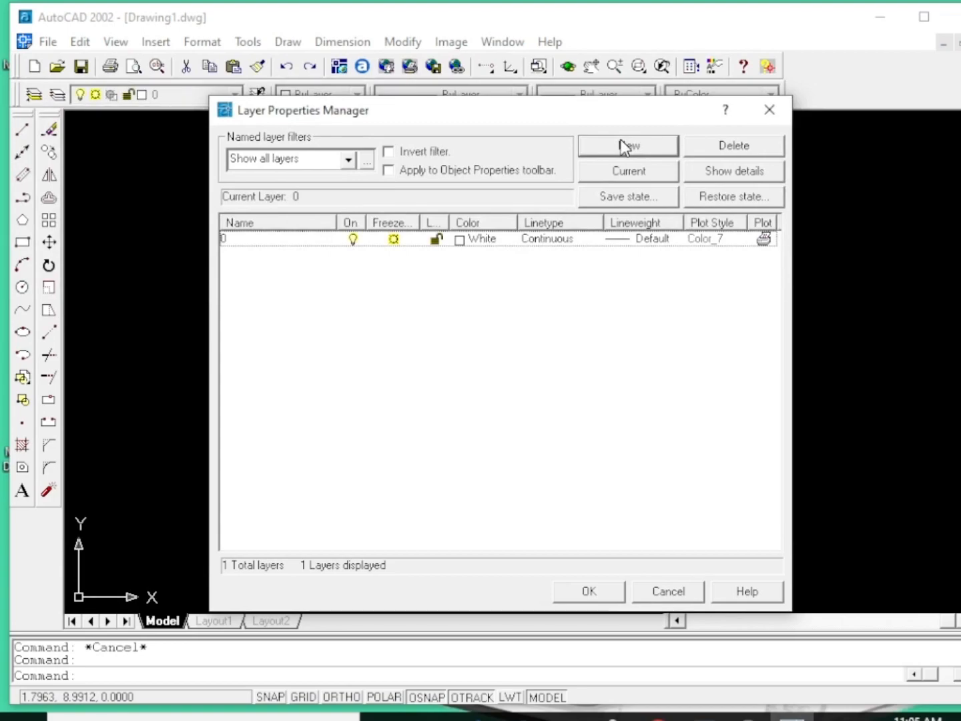
click(627, 150)
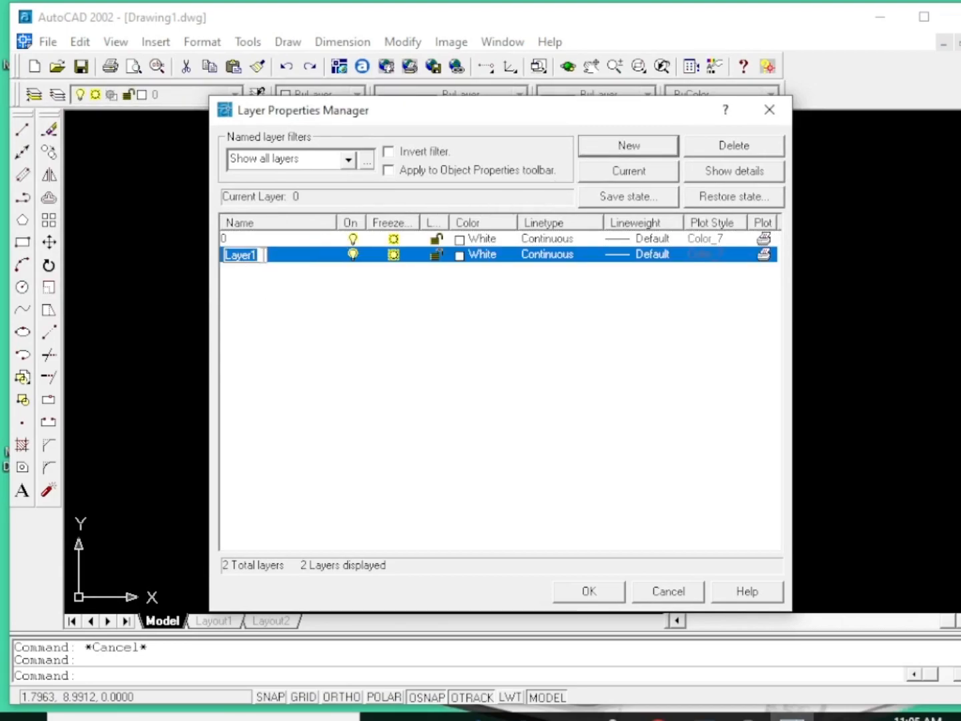
key(BackSpace)
text(o)
key(BackSpace)
text(Outline)
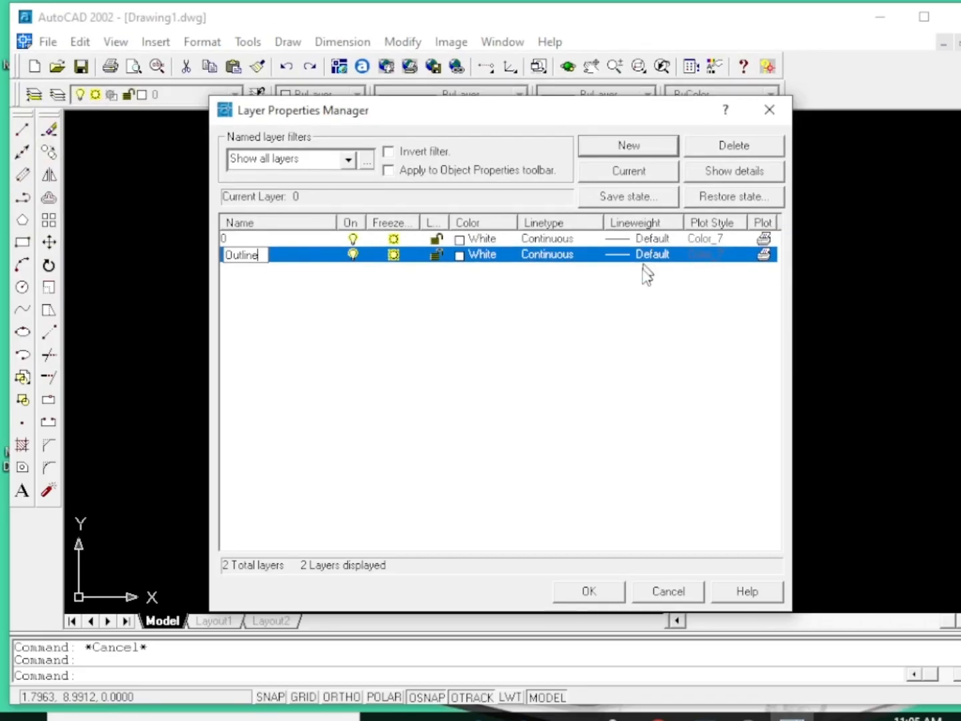
key(Return)
Step: Set the Outline layer's lineweight to 0.18 mm
click(644, 259)
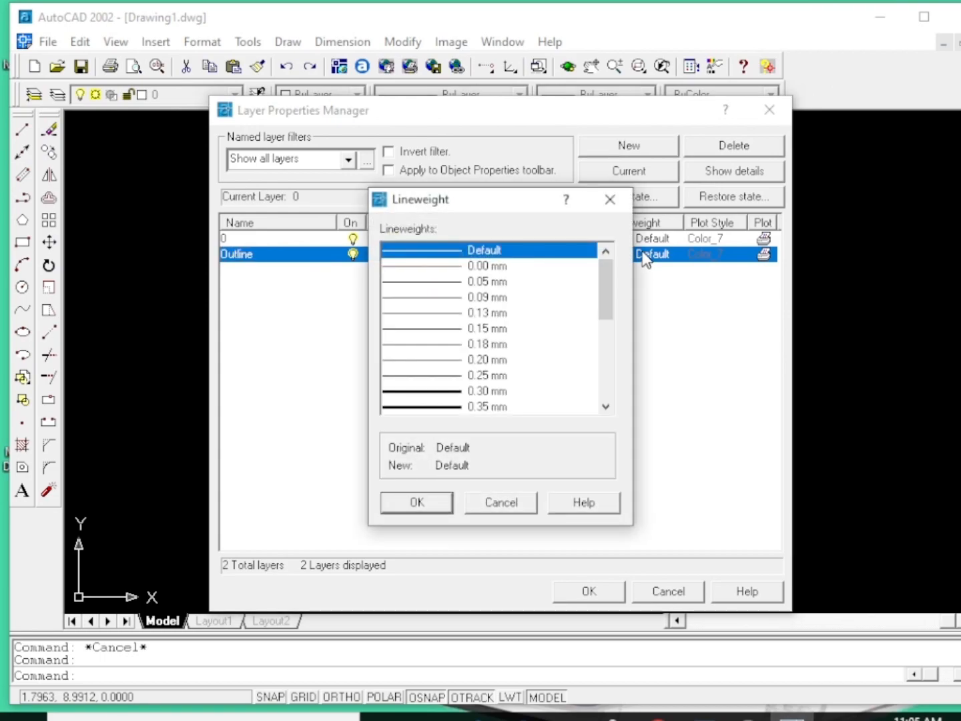
mouse_move(607, 290)
mouse_down()
mouse_move(618, 321)
mouse_move(611, 392)
mouse_move(611, 280)
mouse_up()
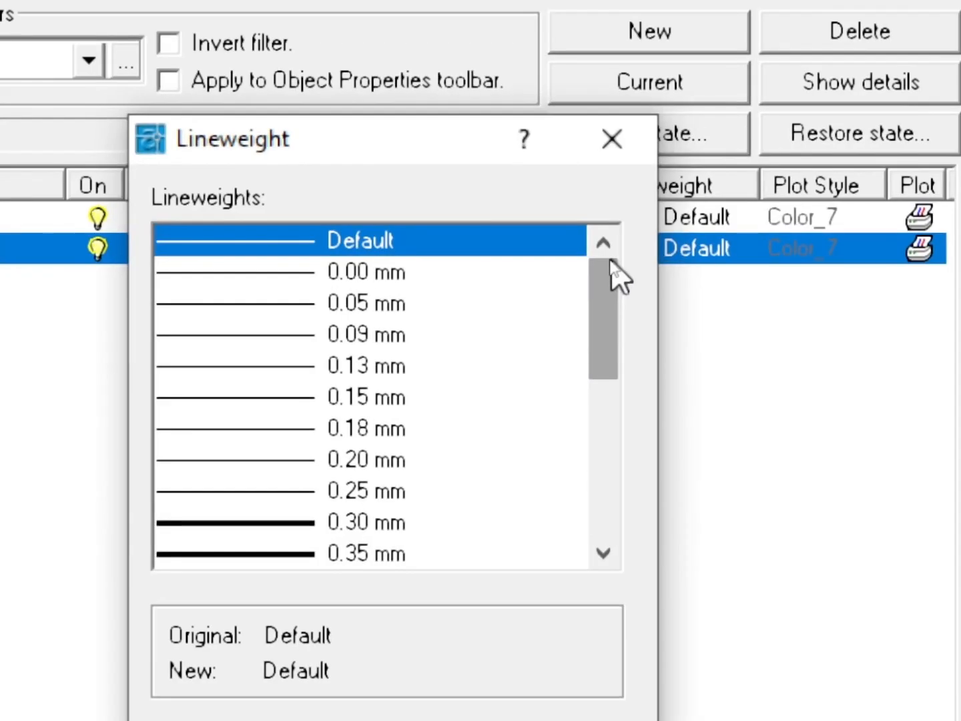
scroll(611, 266, down, 3)
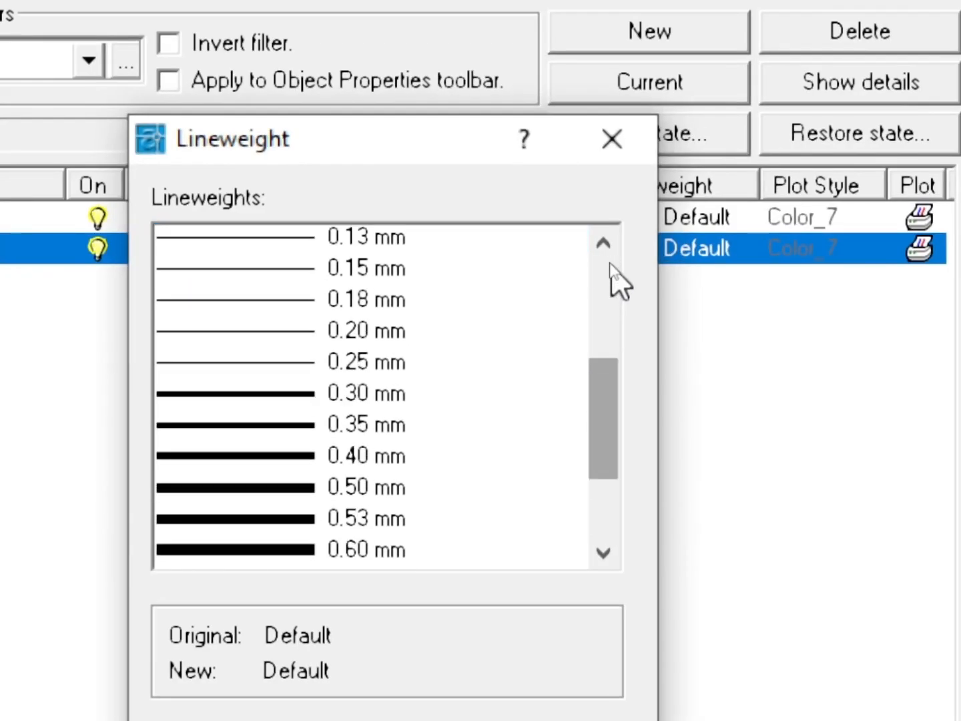
scroll(610, 265, down, 4)
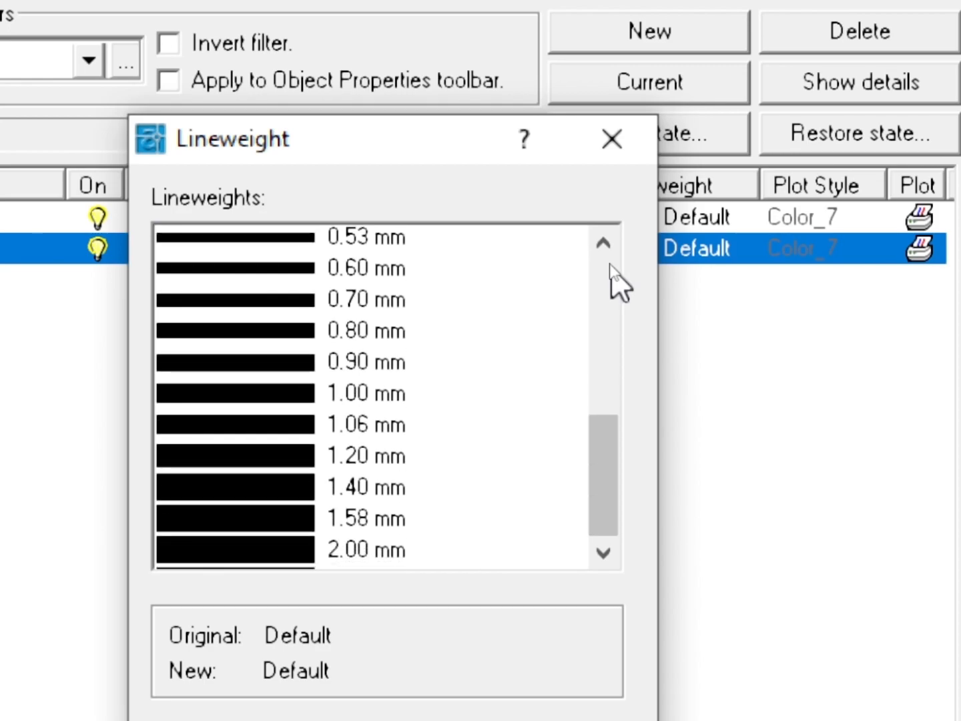
scroll(612, 266, up, 5)
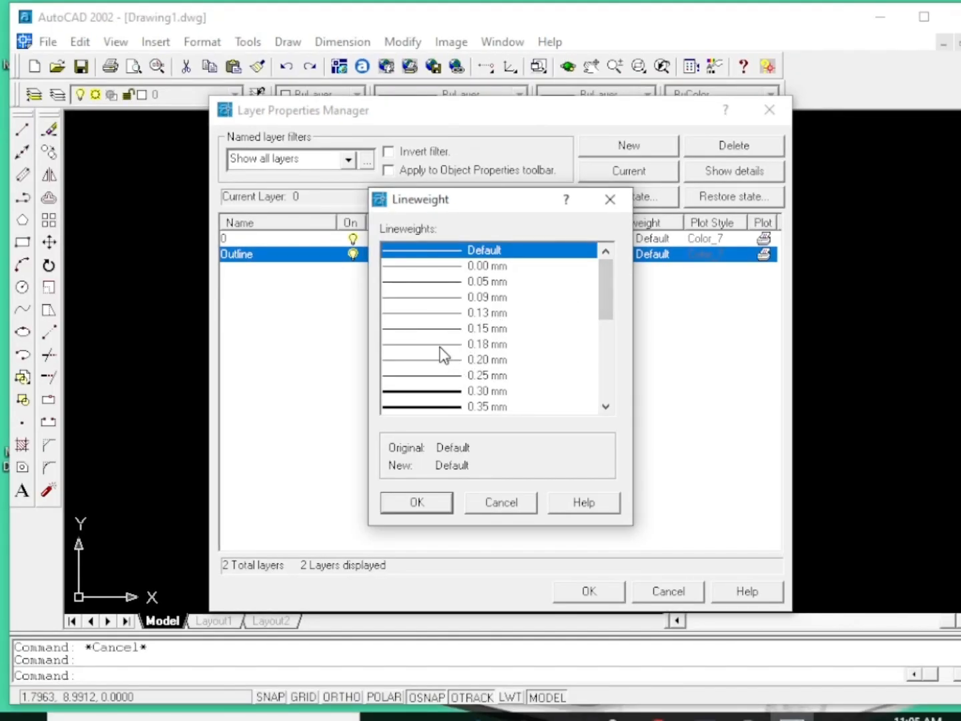
click(485, 345)
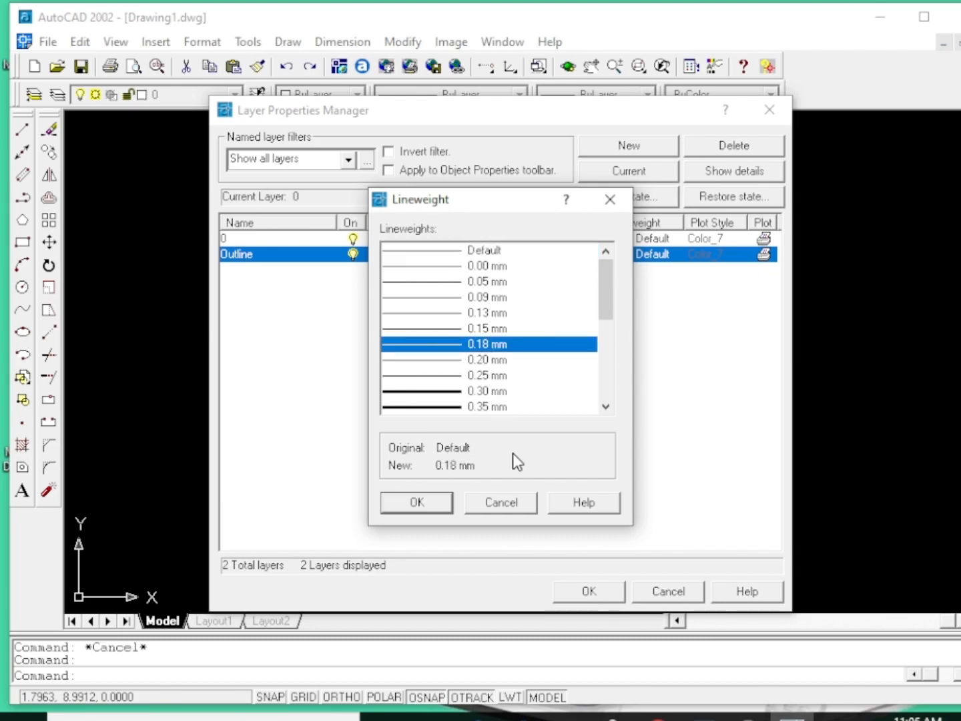
click(418, 504)
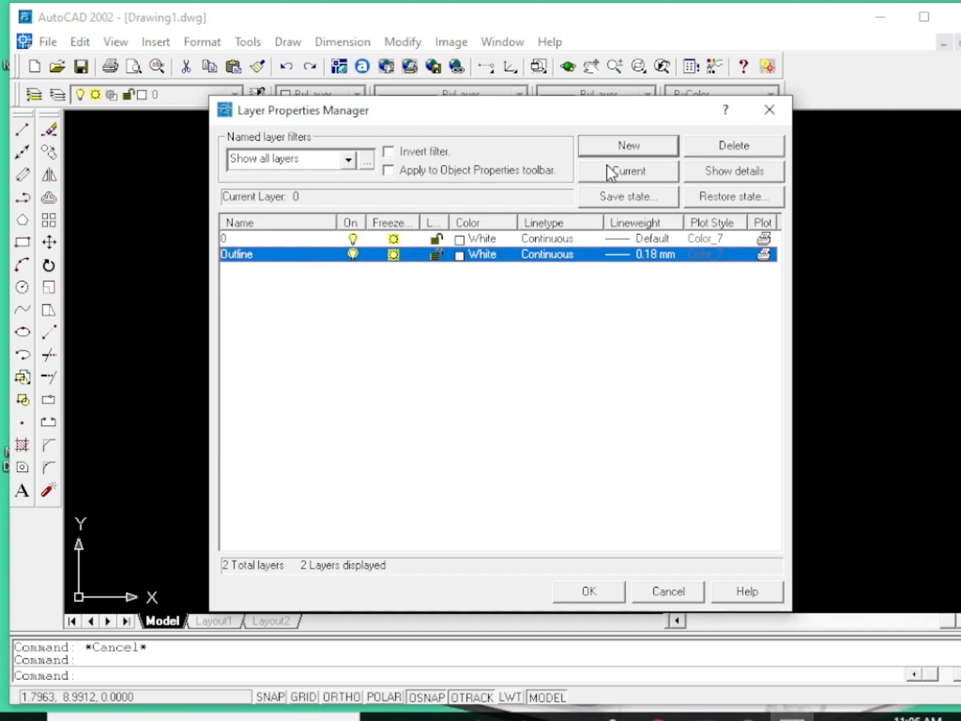
Step: Create a new layer named Dimension and set its lineweight to 0.25 mm
click(627, 148)
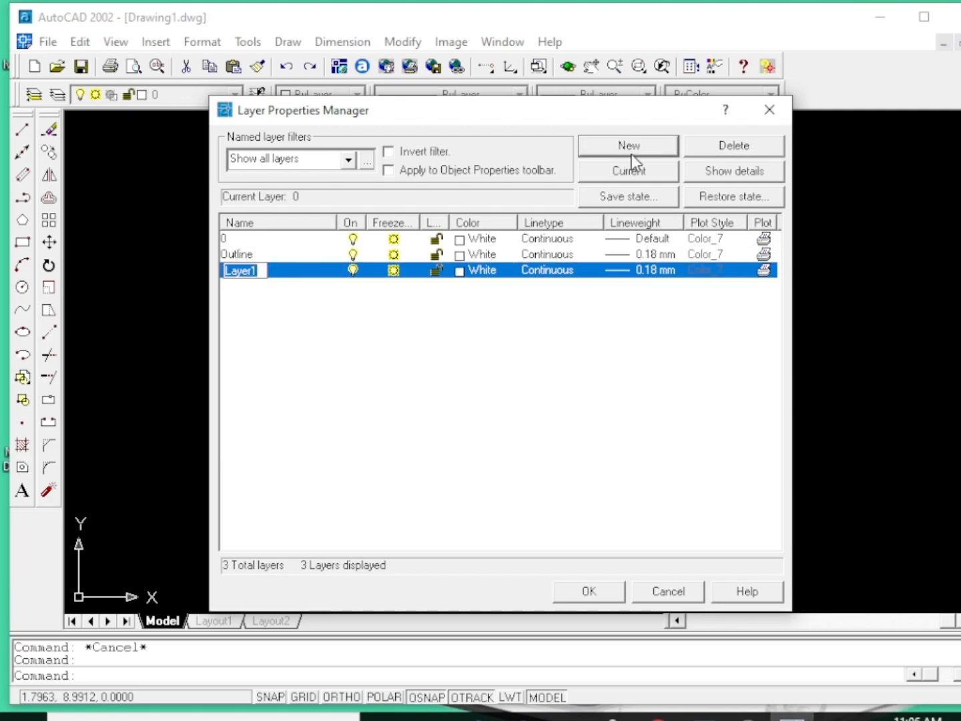
key(BackSpace)
text(Dimension)
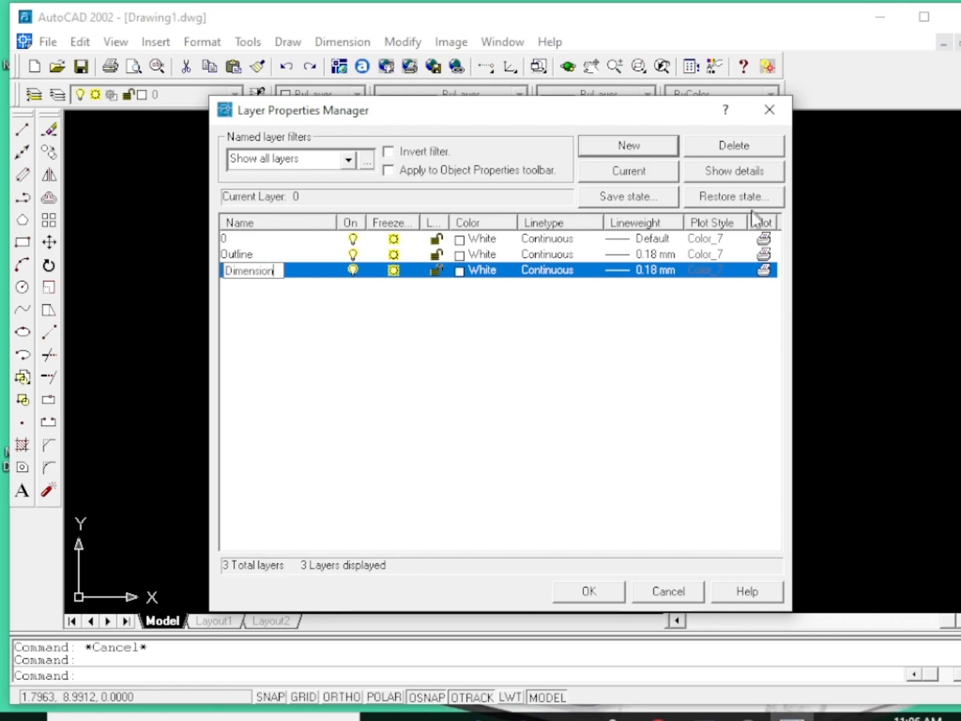
click(645, 270)
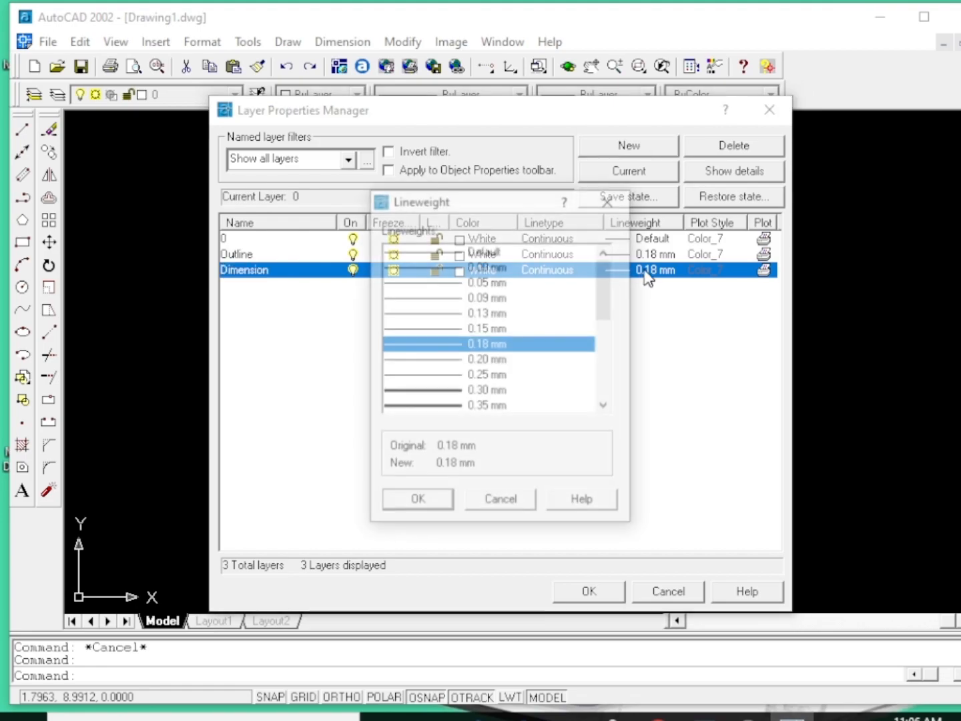
mouse_move(602, 278)
mouse_down()
mouse_move(603, 327)
mouse_move(603, 283)
mouse_up()
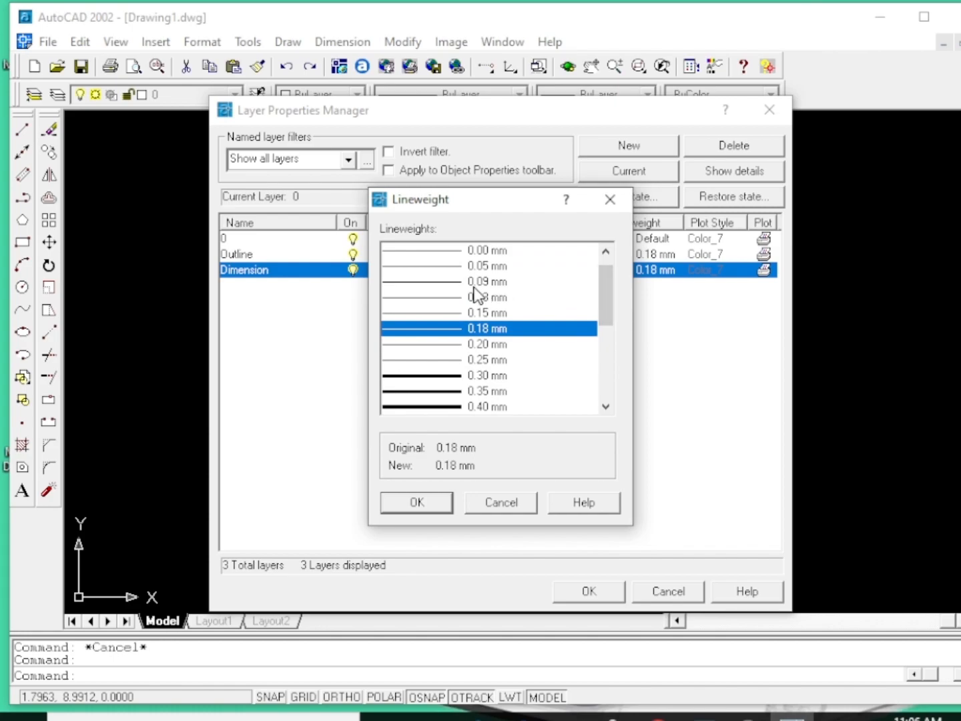
click(462, 361)
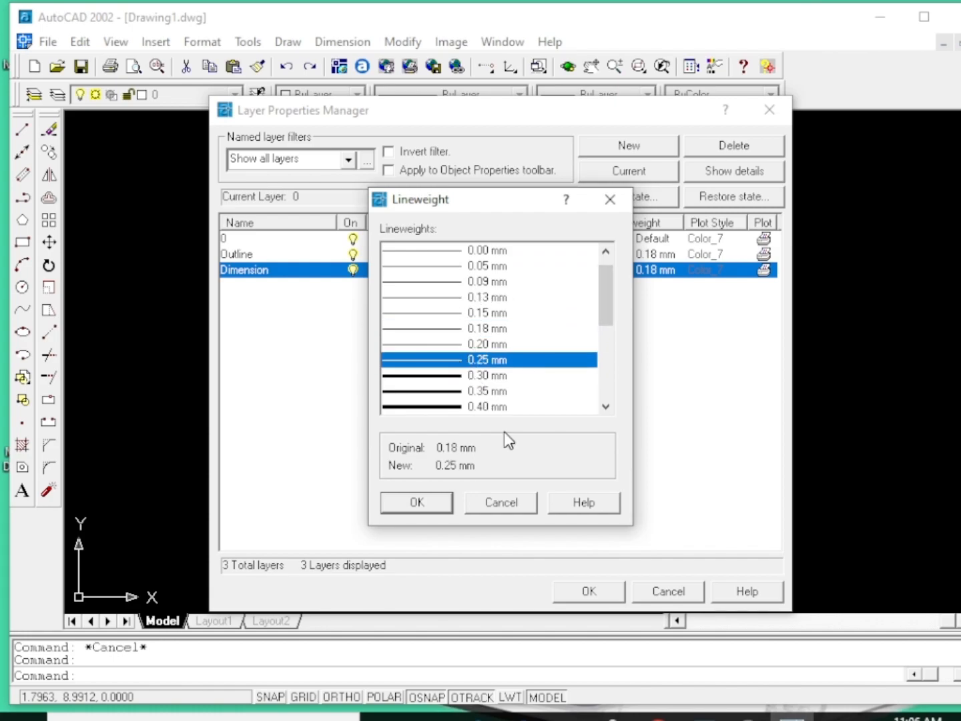
click(438, 511)
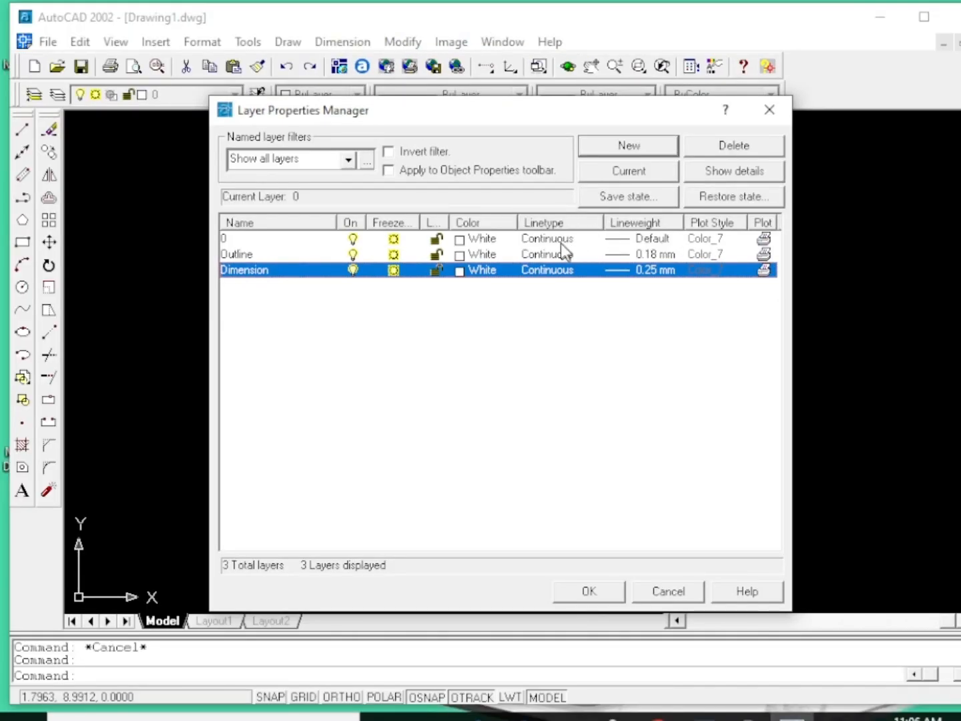
Step: Examine the linetypes in acad.lin that can be loaded for layer 0, without loading any
click(554, 237)
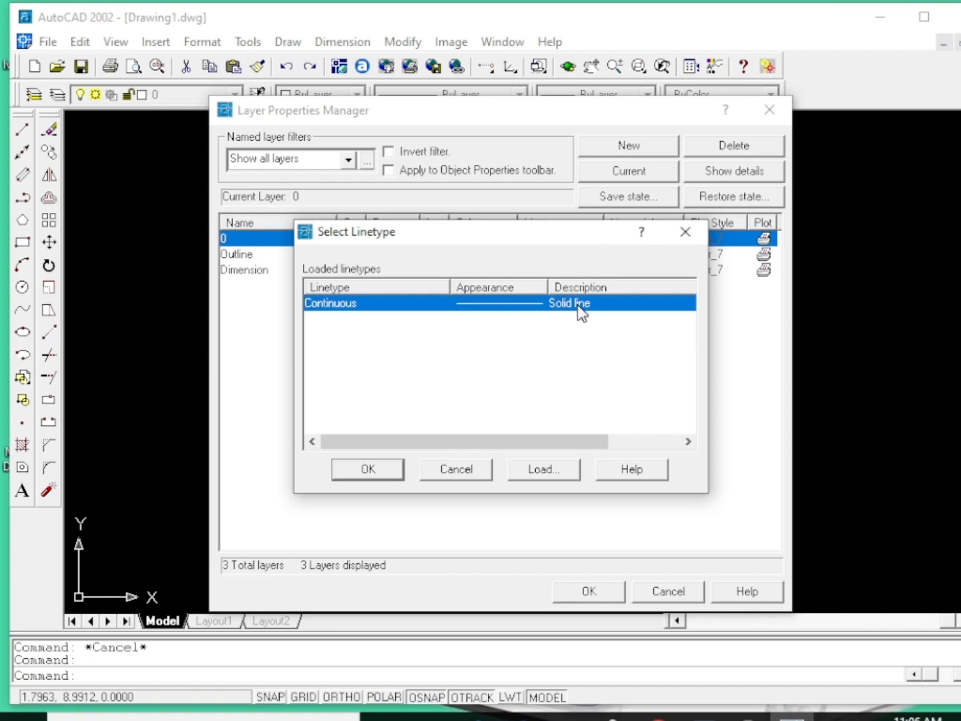
click(544, 468)
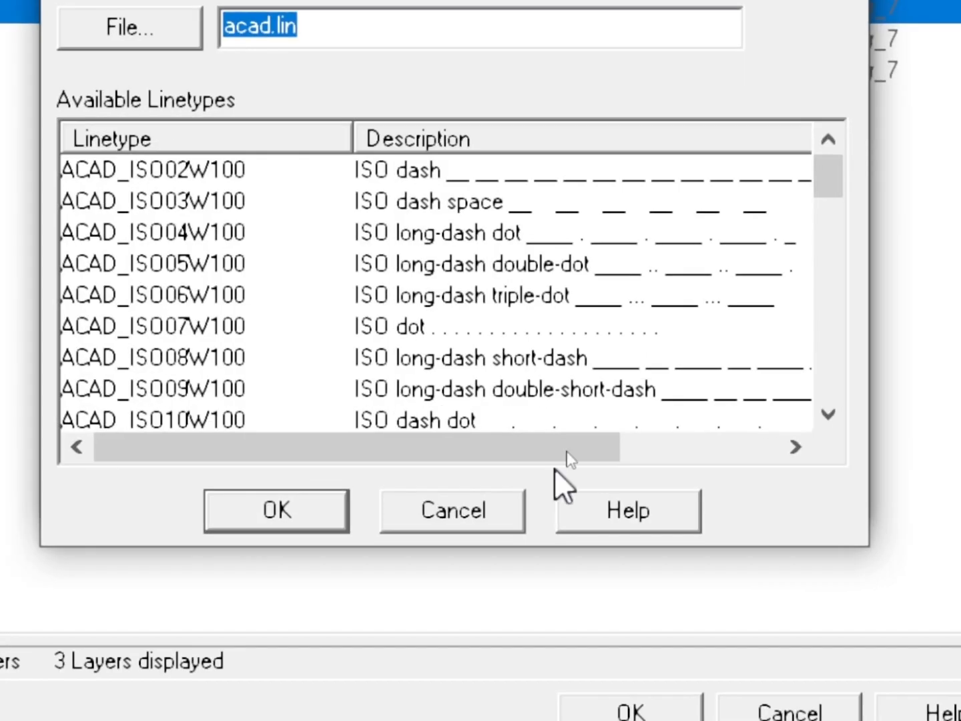
scroll(494, 287, down, 6)
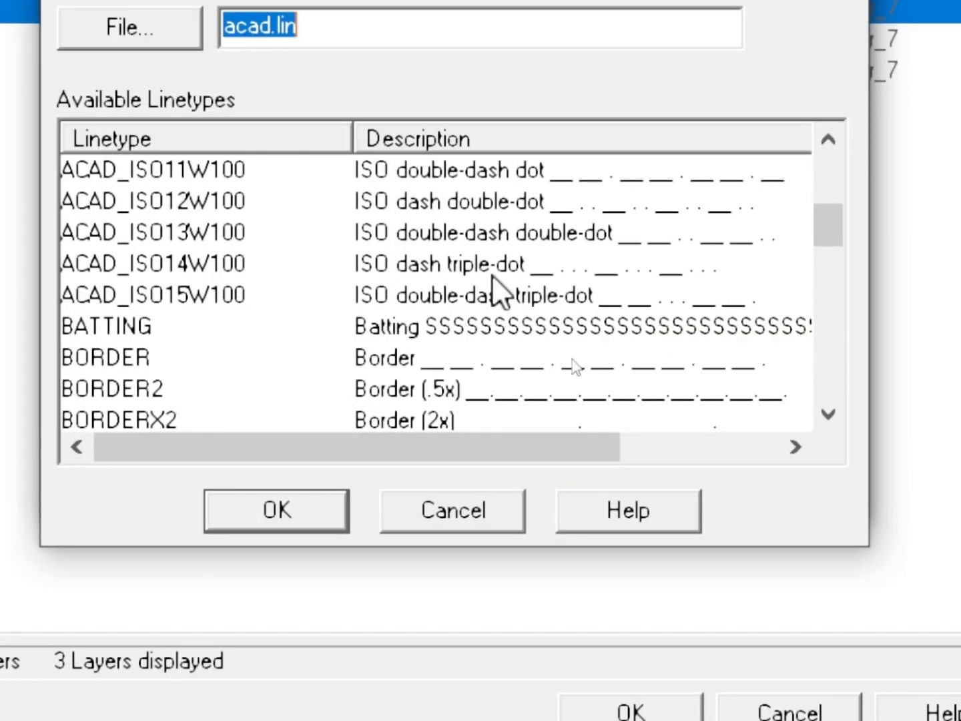
scroll(599, 248, down, 7)
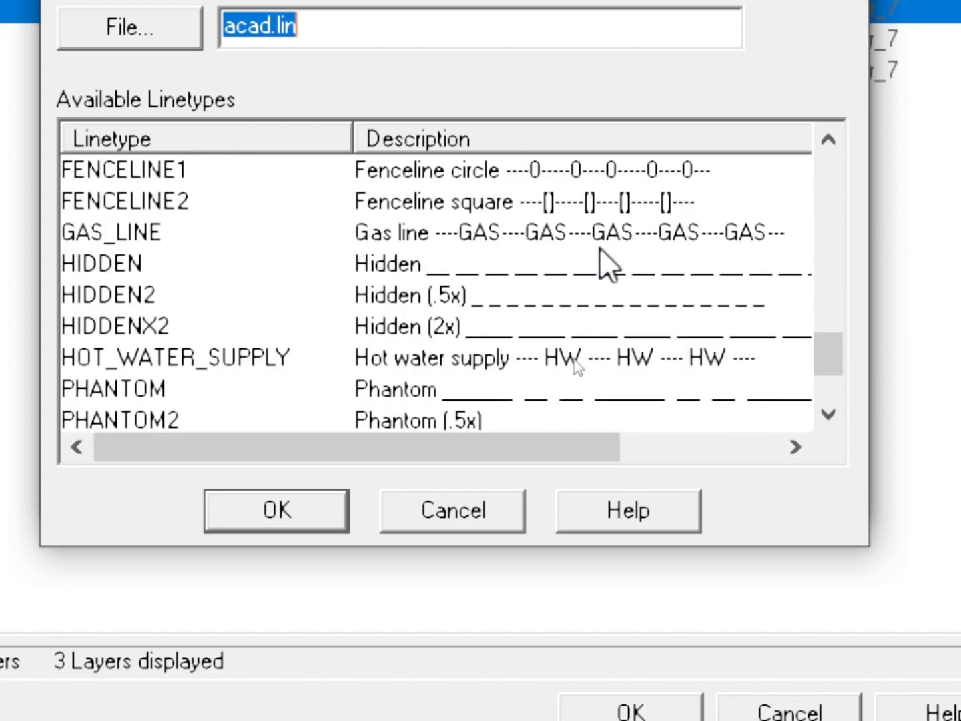
scroll(599, 249, up, 13)
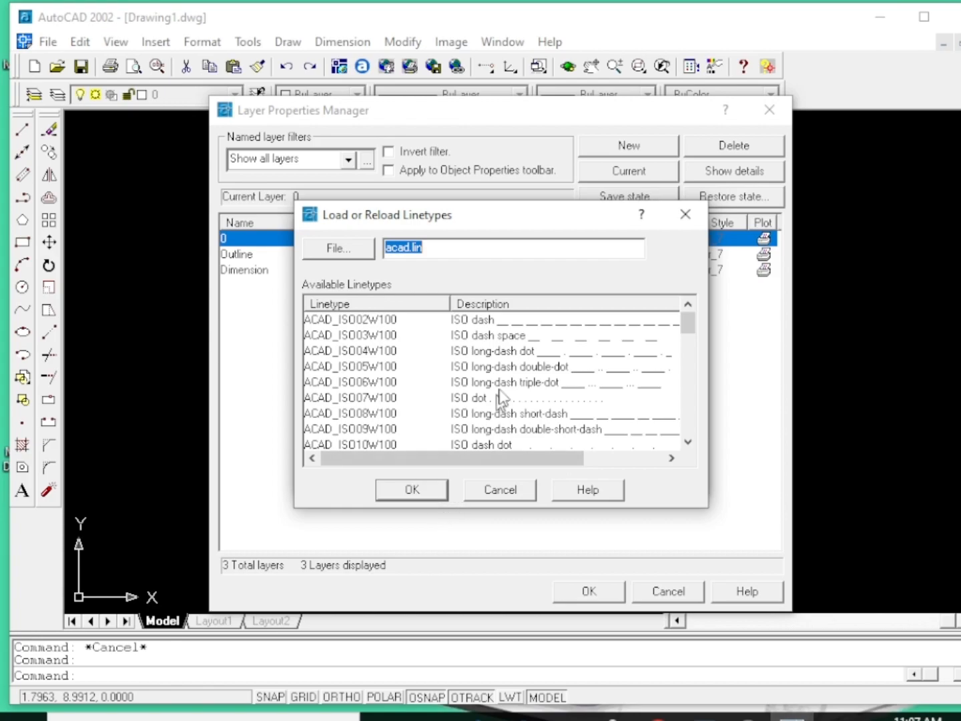
click(685, 214)
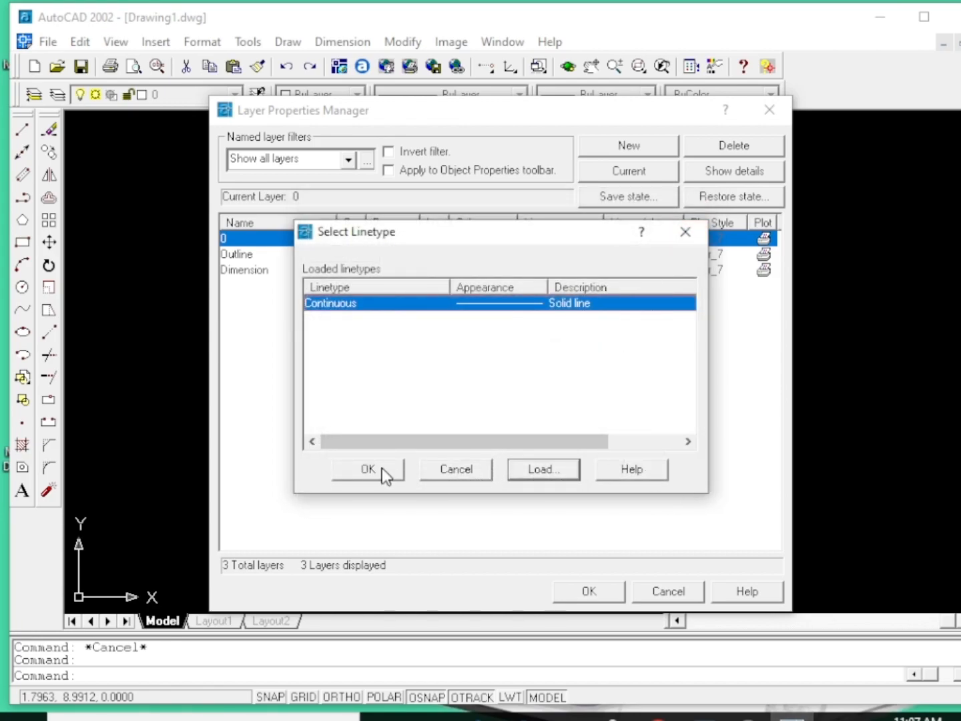
click(450, 472)
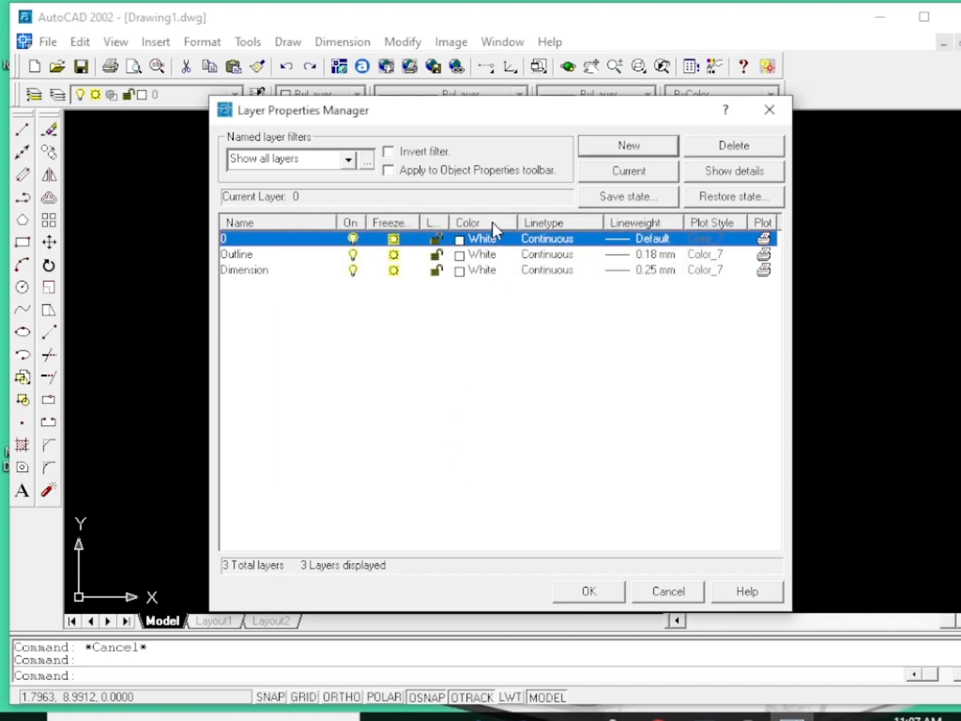
Step: Set the Outline layer's color to 80 and make Outline the current layer
click(474, 255)
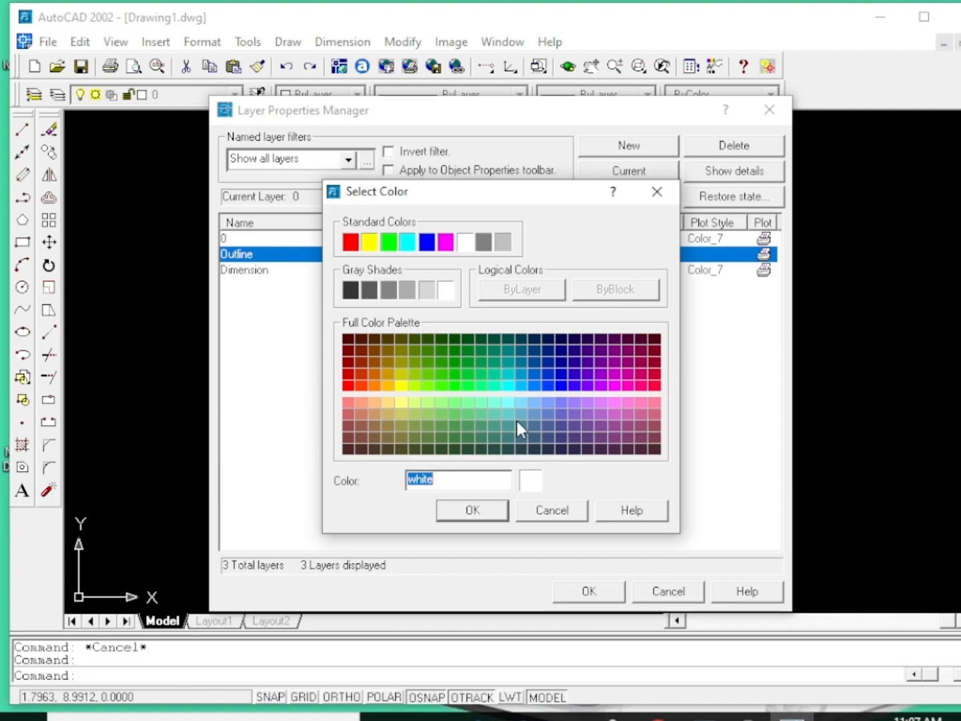
click(440, 385)
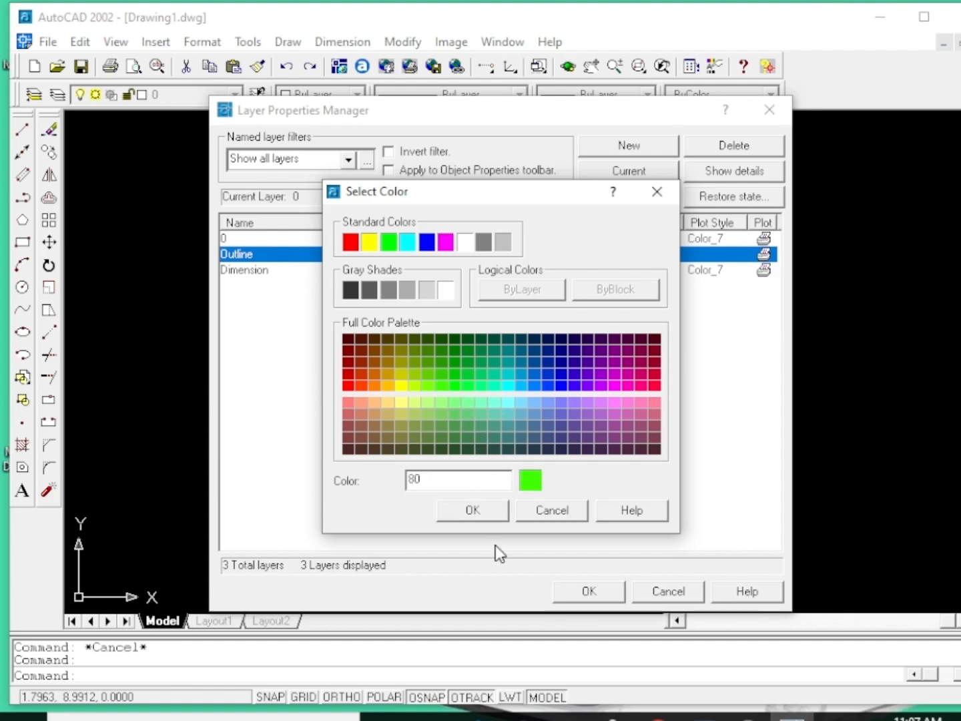
click(473, 511)
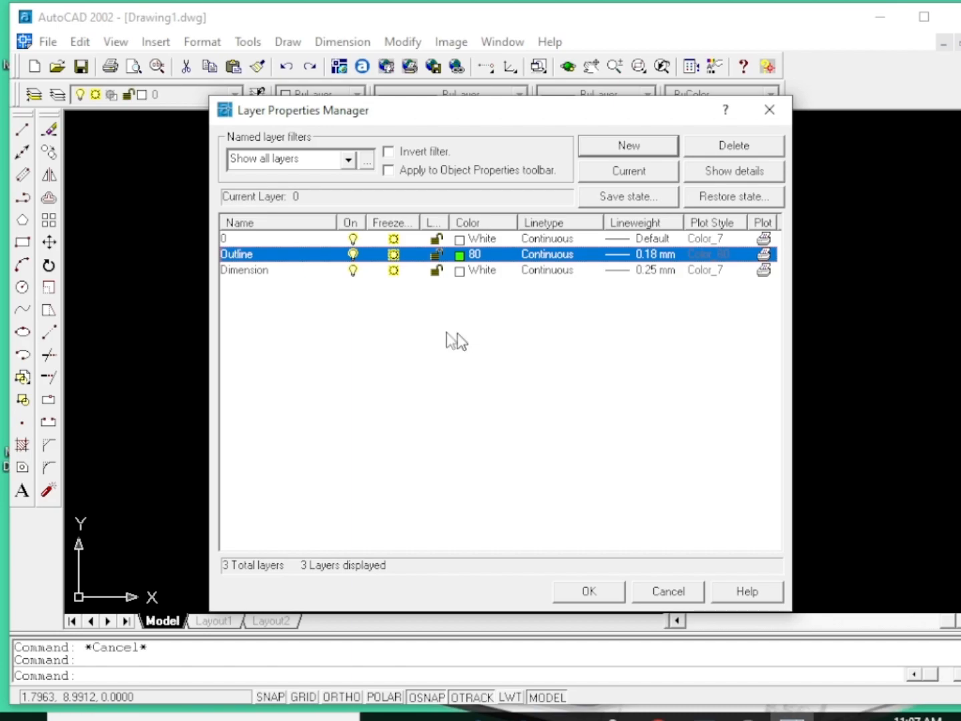
click(322, 256)
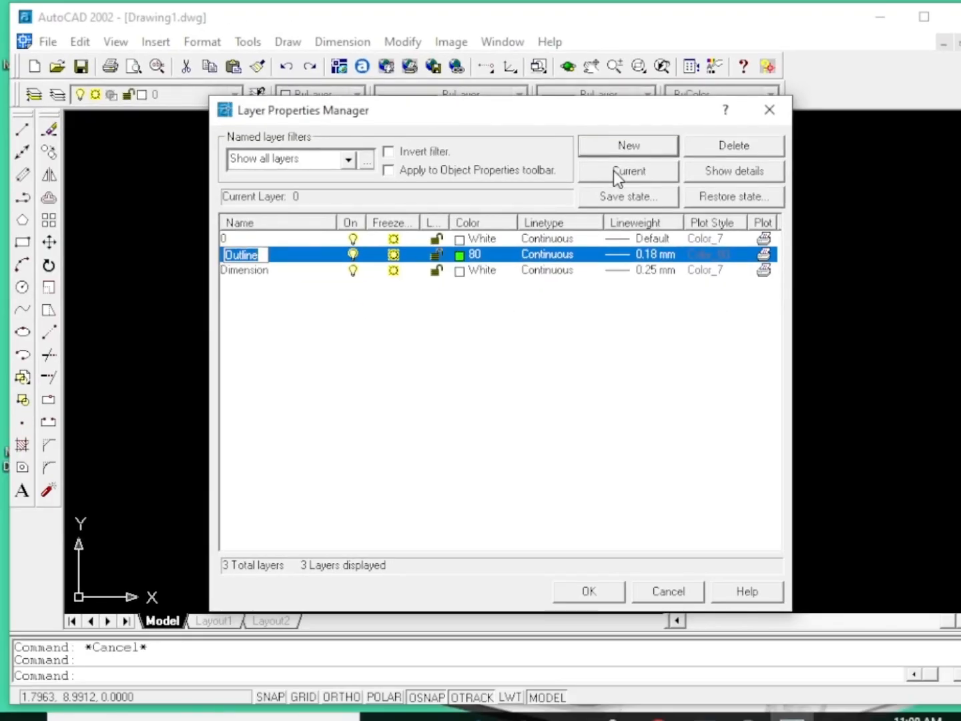
click(614, 171)
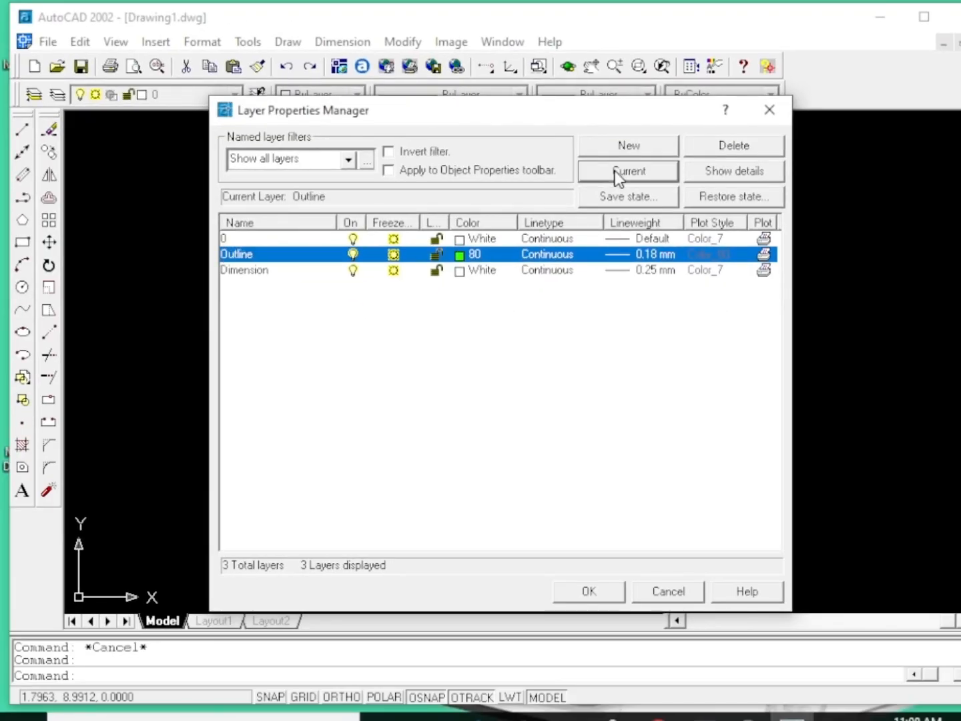
click(606, 593)
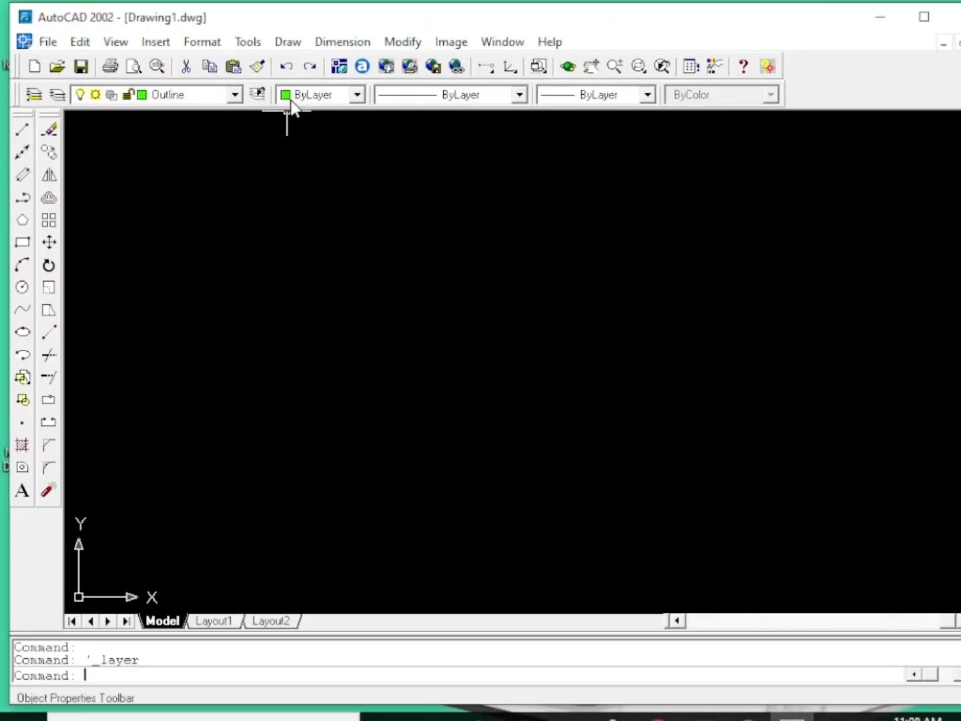
click(519, 96)
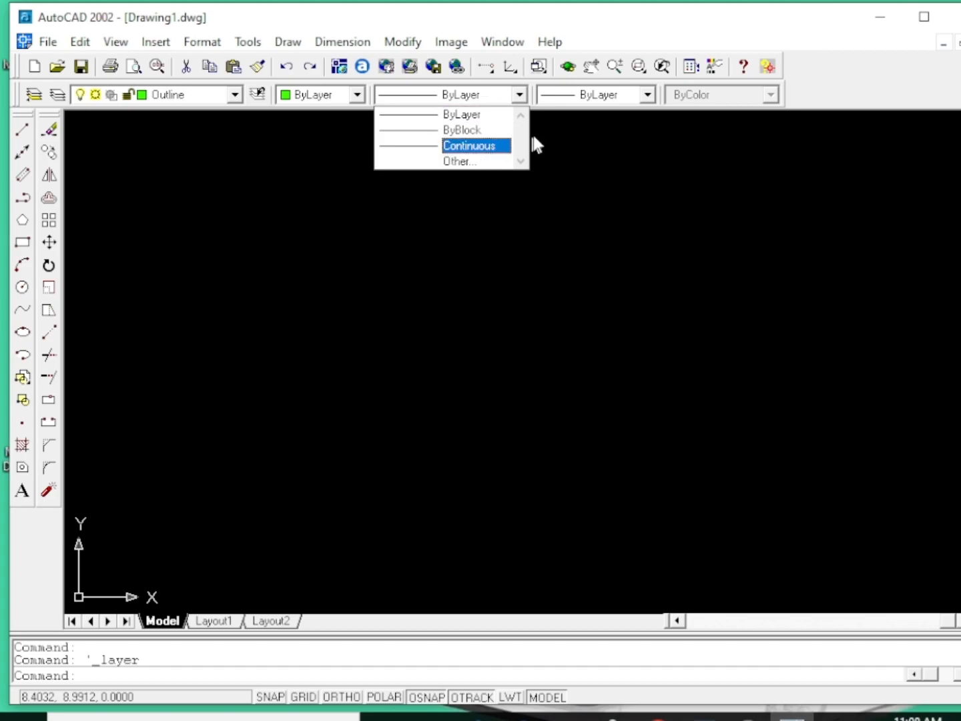
click(647, 96)
click(648, 95)
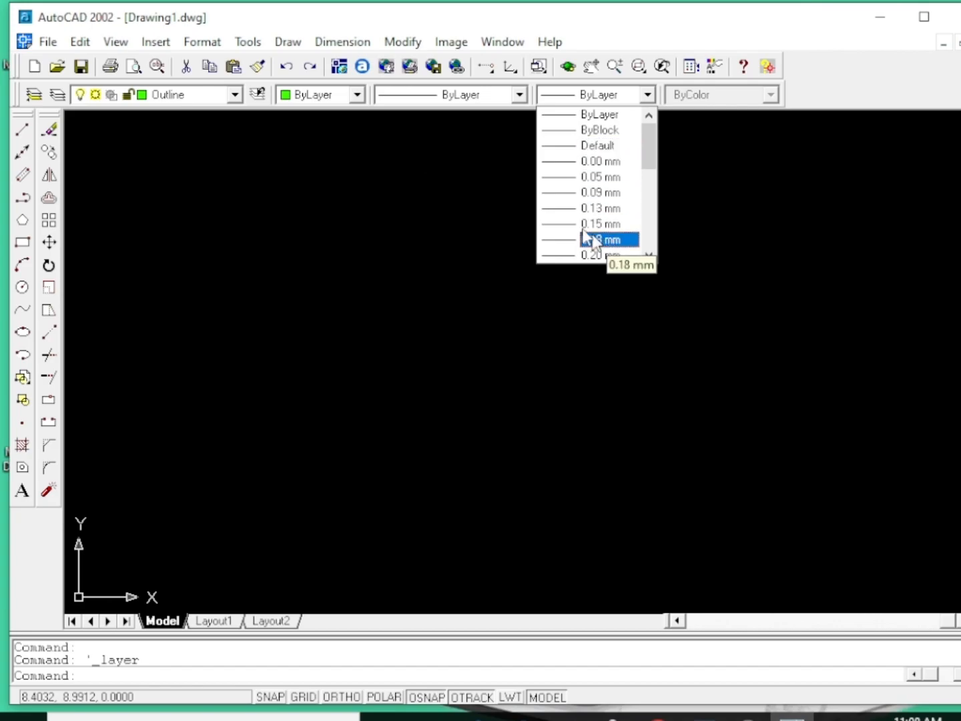
click(520, 96)
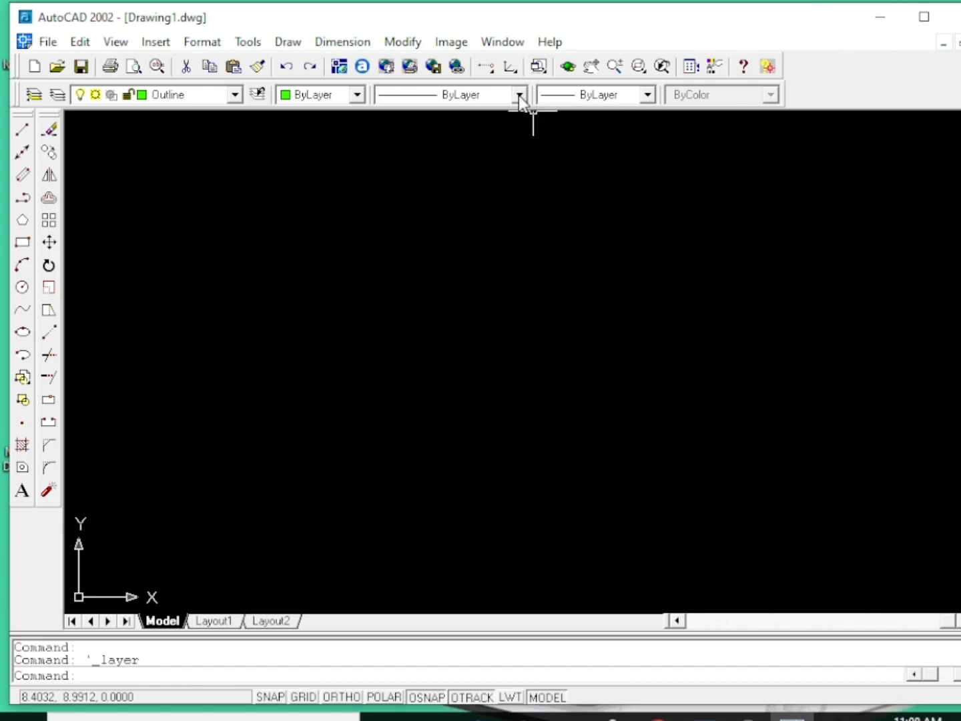
click(520, 95)
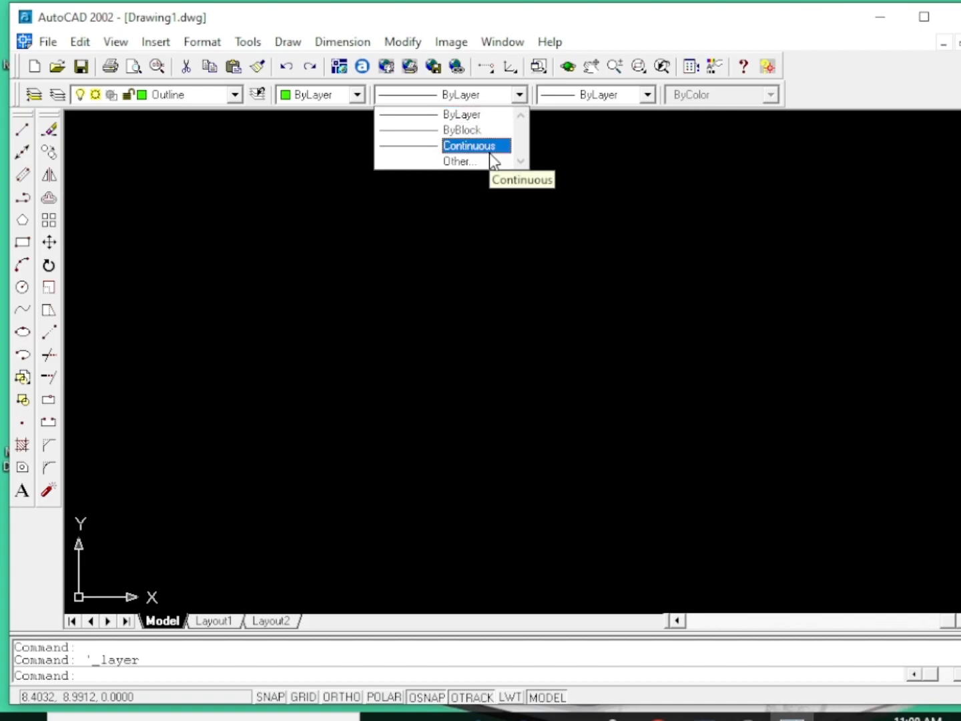
click(647, 96)
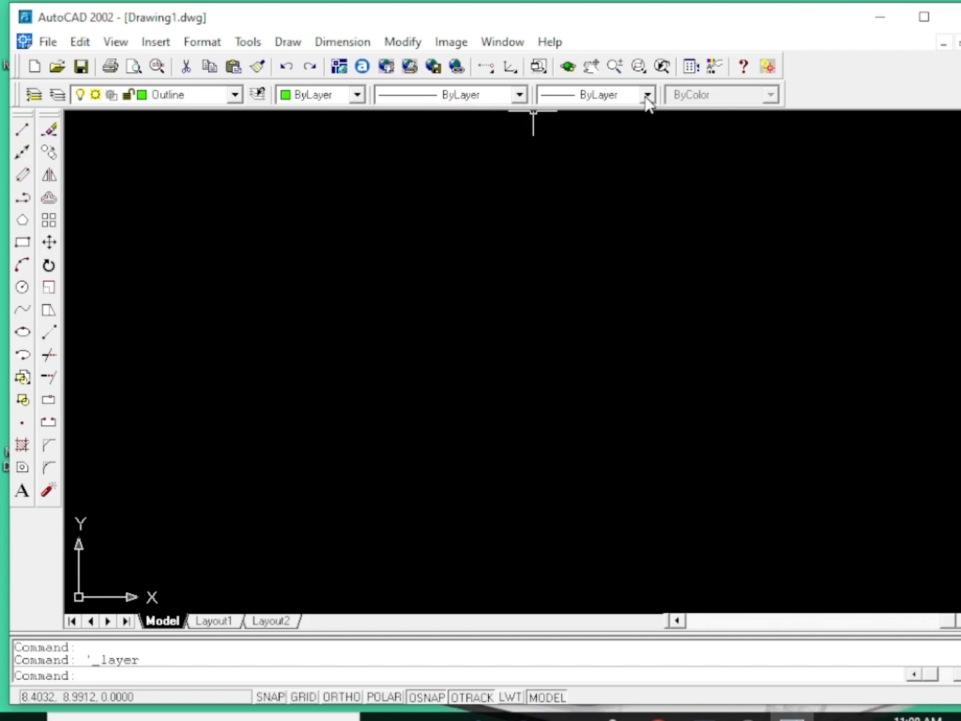
Step: Examine the lineweights available for new objects, up to 2.11 mm, keeping ByLayer
click(647, 97)
scroll(604, 193, down, 5)
scroll(603, 190, down, 1)
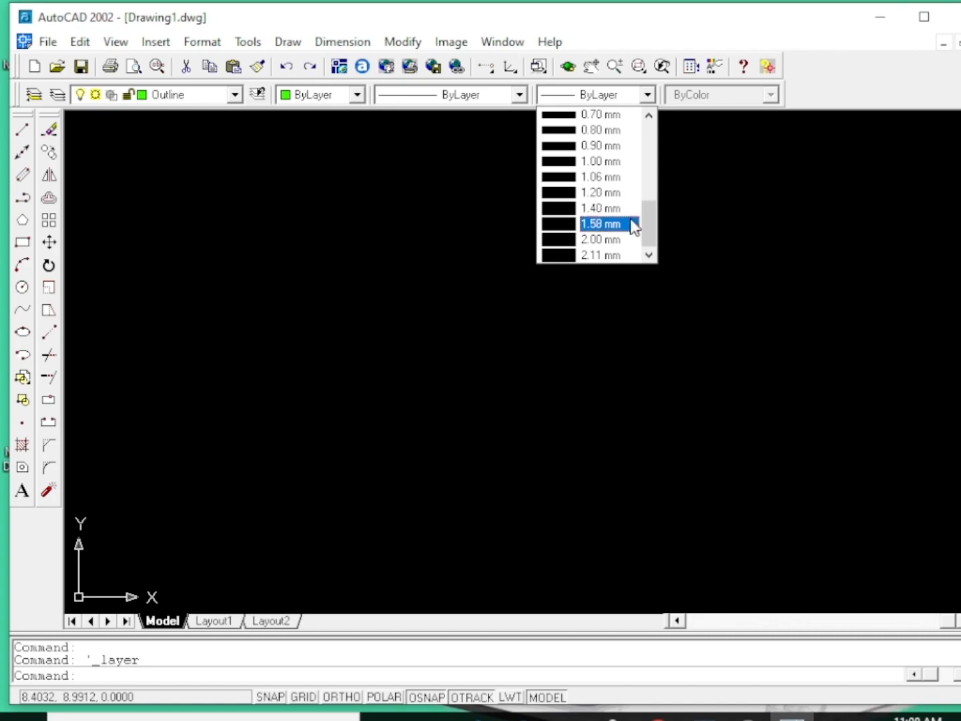
click(417, 139)
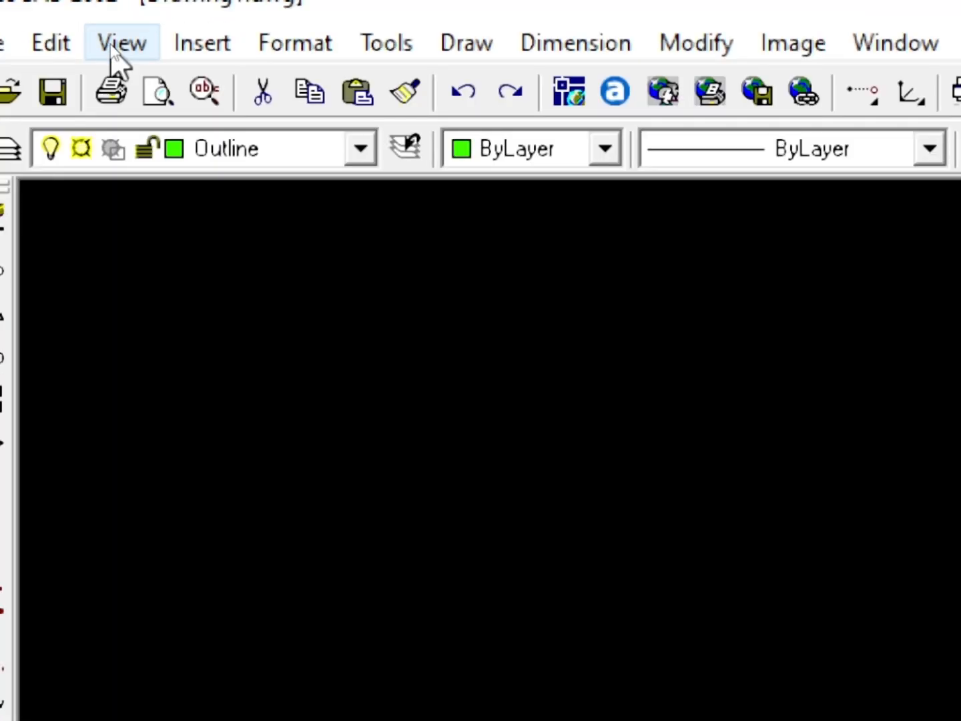
Step: Switch the model to the SE Isometric 3D view
click(116, 44)
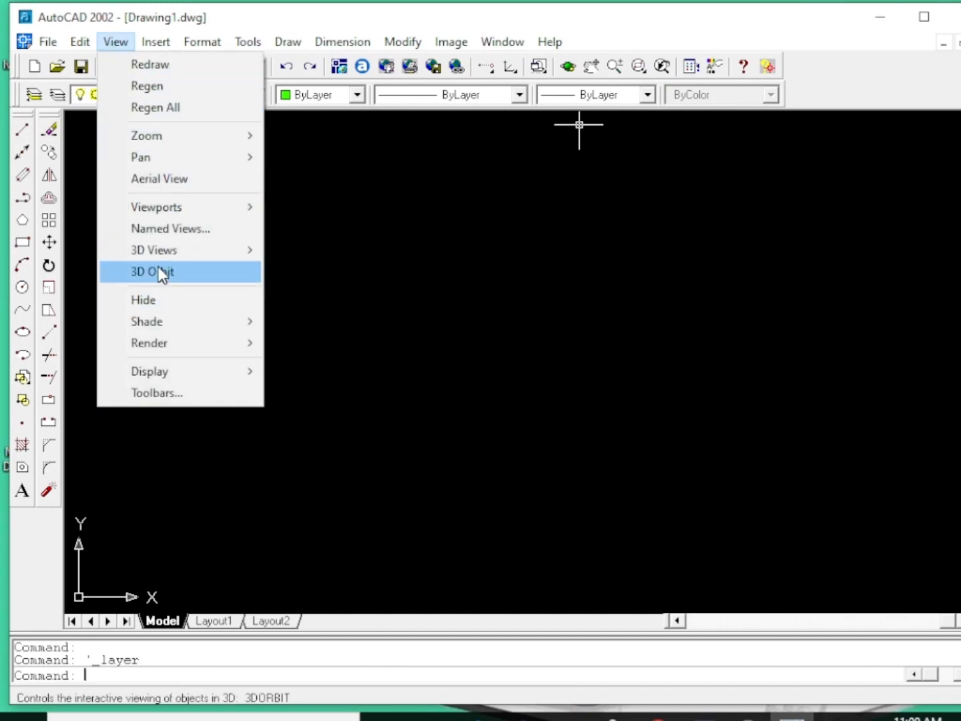
mouse_move(158, 256)
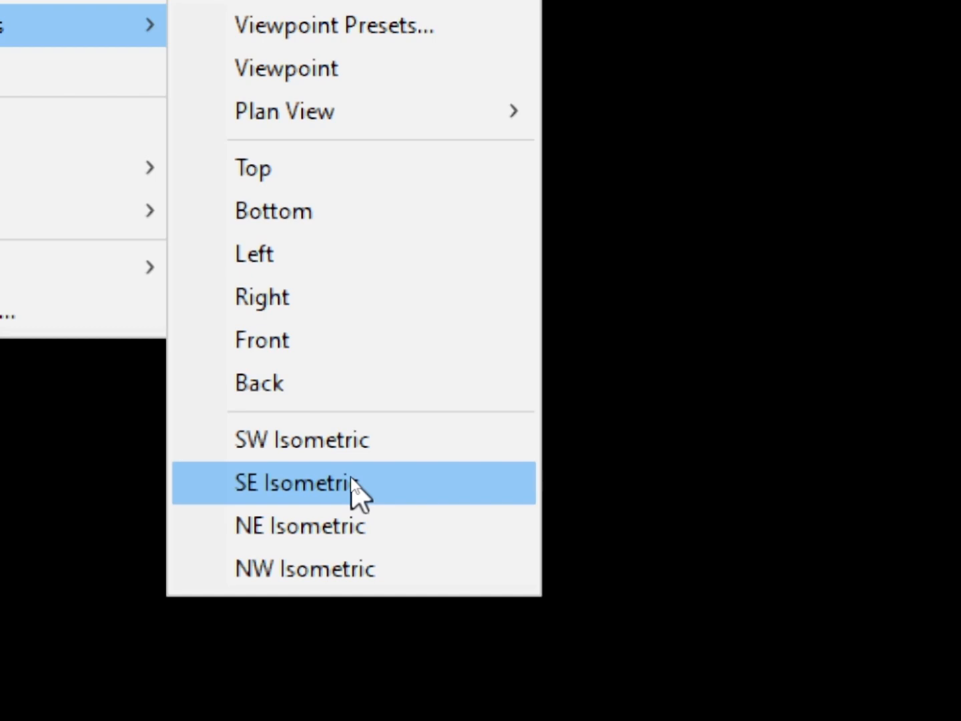
click(353, 484)
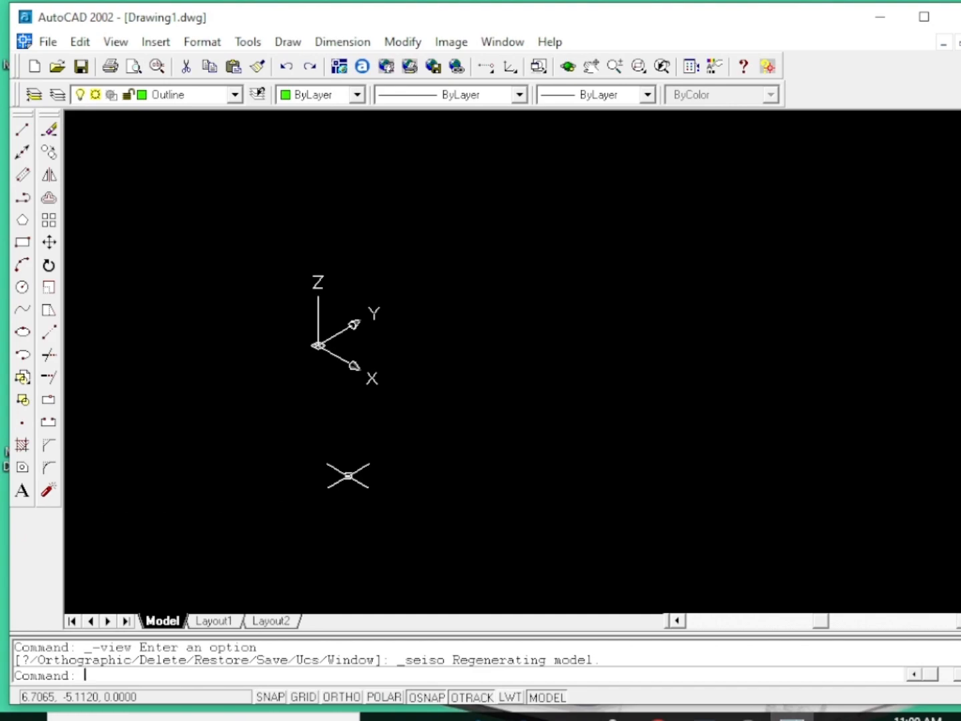
scroll(360, 460, up, 6)
scroll(361, 460, down, 10)
scroll(361, 460, up, 2)
key(ctrl+x)
key(ctrl+z)
key(ctrl+z)
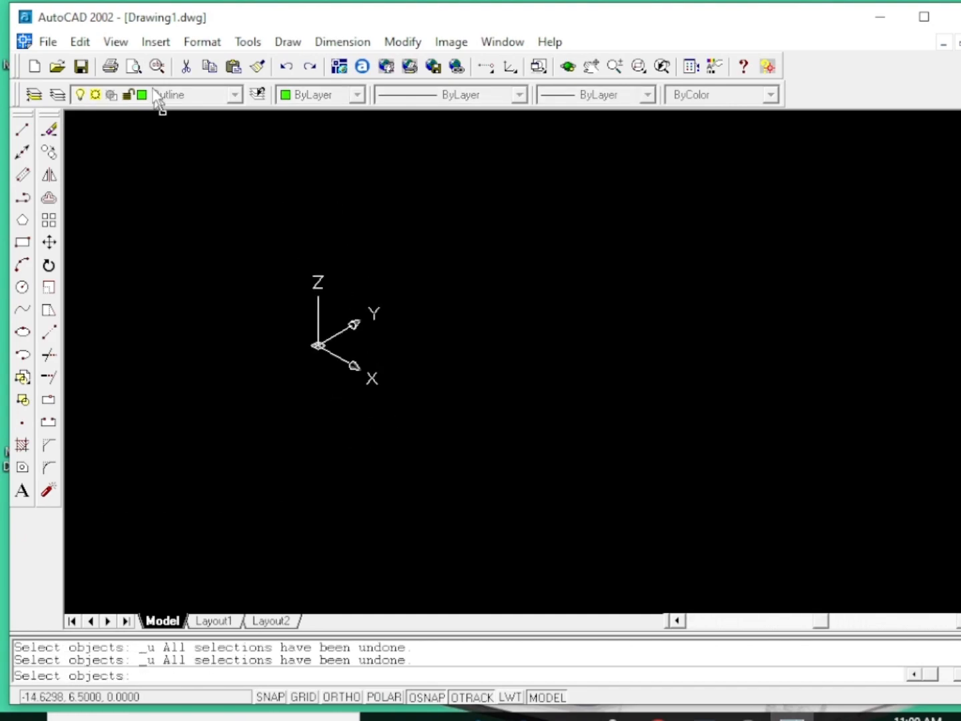
click(116, 43)
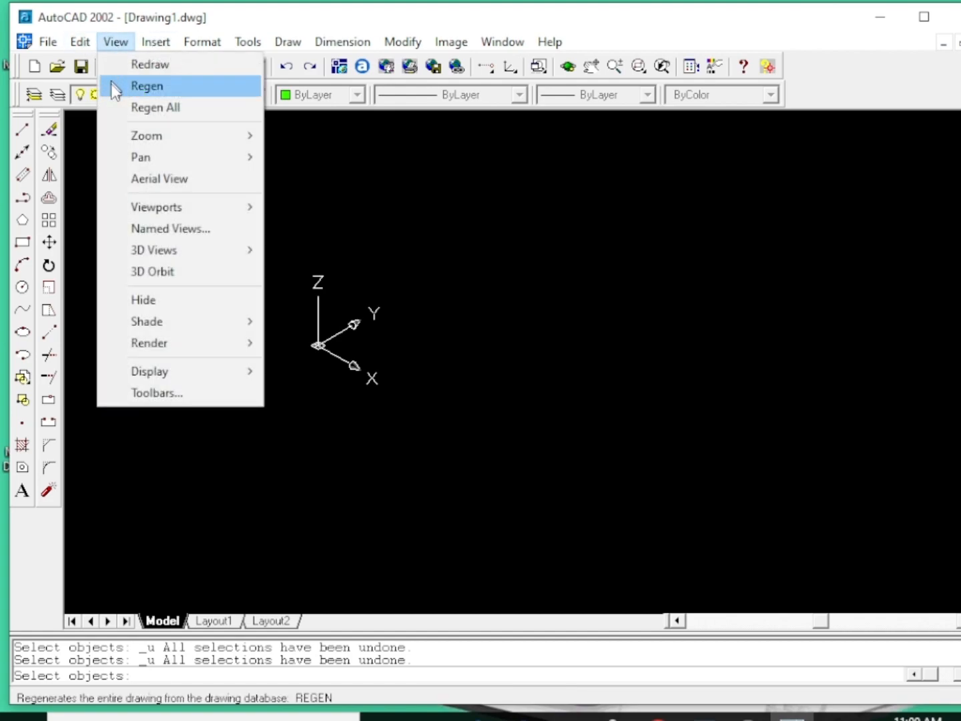
mouse_move(232, 257)
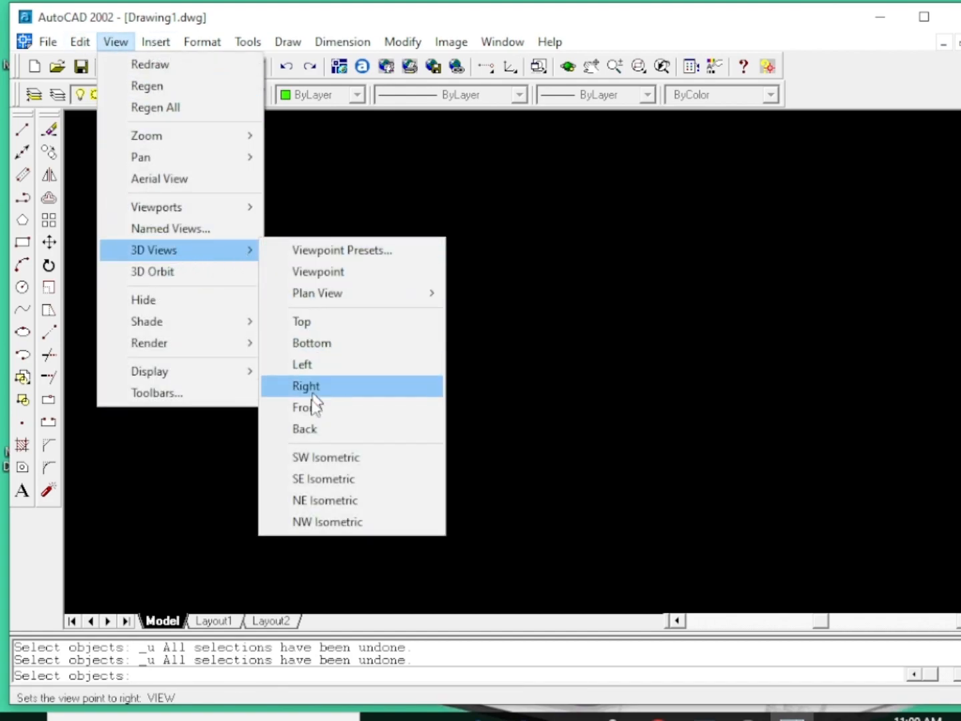
click(602, 399)
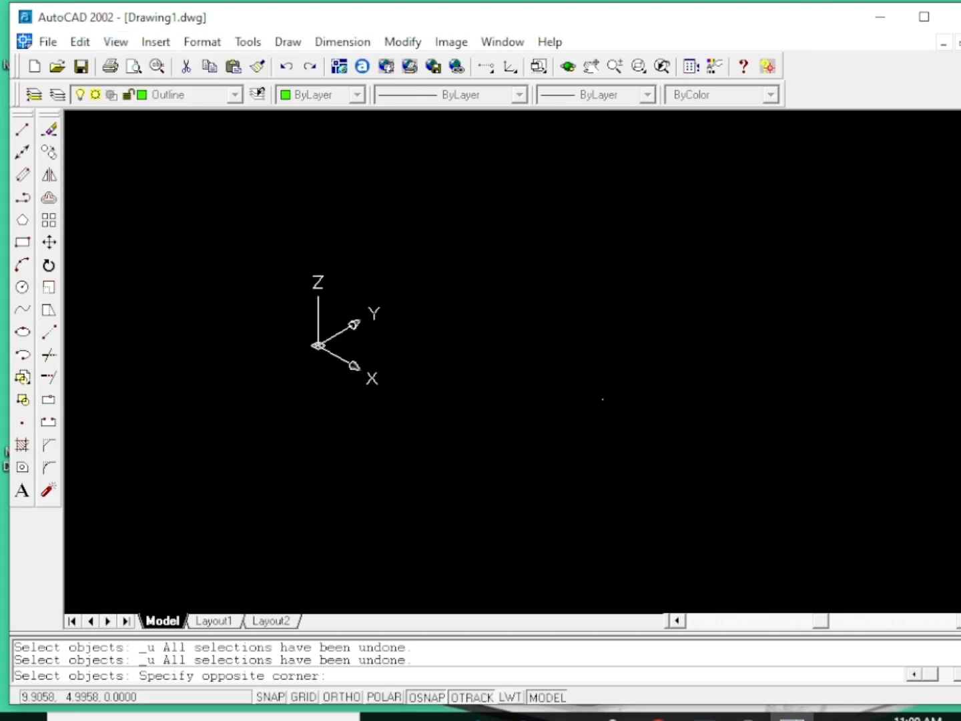
scroll(519, 359, up, 5)
click(319, 280)
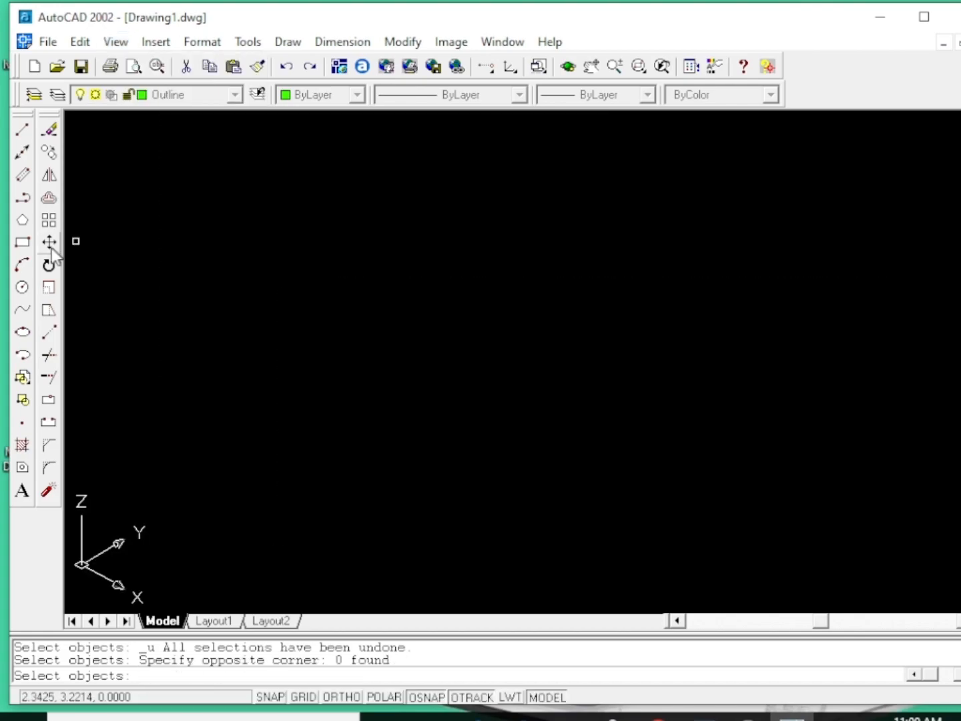
Step: Draw a rectangle on the Outline layer, about 4.6 by 1.9 units, in the isometric view
click(22, 242)
click(238, 248)
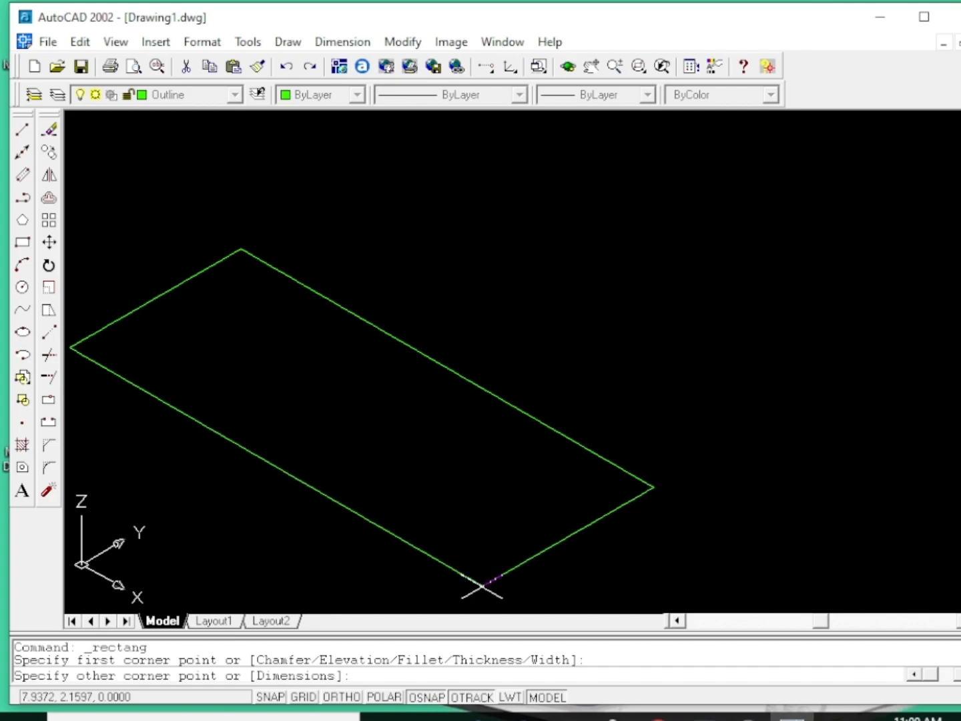
click(484, 585)
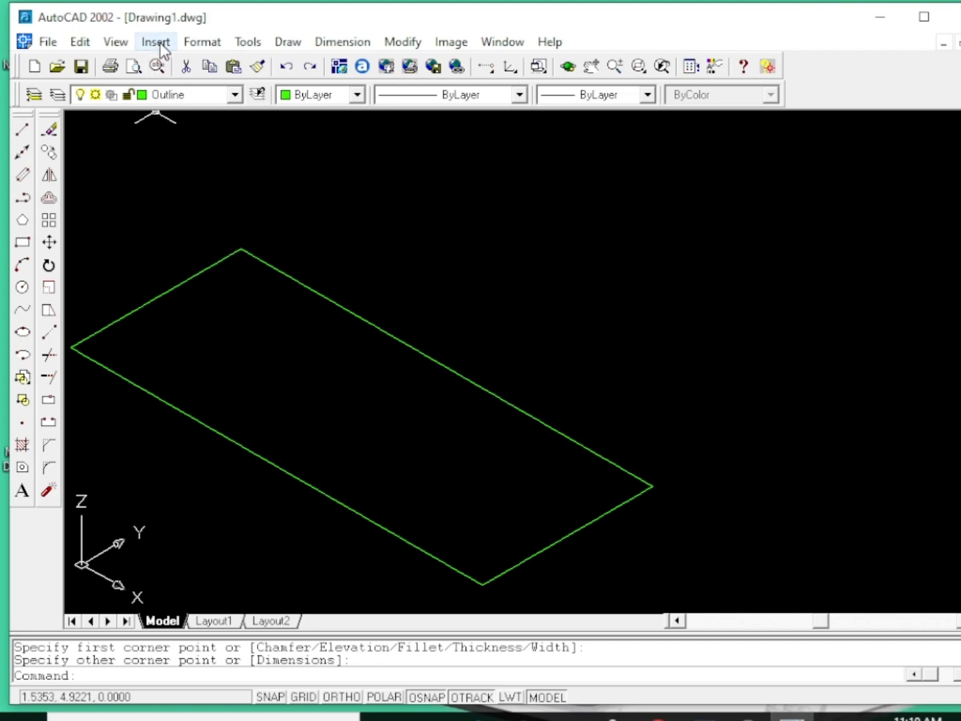
Step: Examine the drawing units options for length type and precision, angle type and block insertion scale, without changing any
click(193, 44)
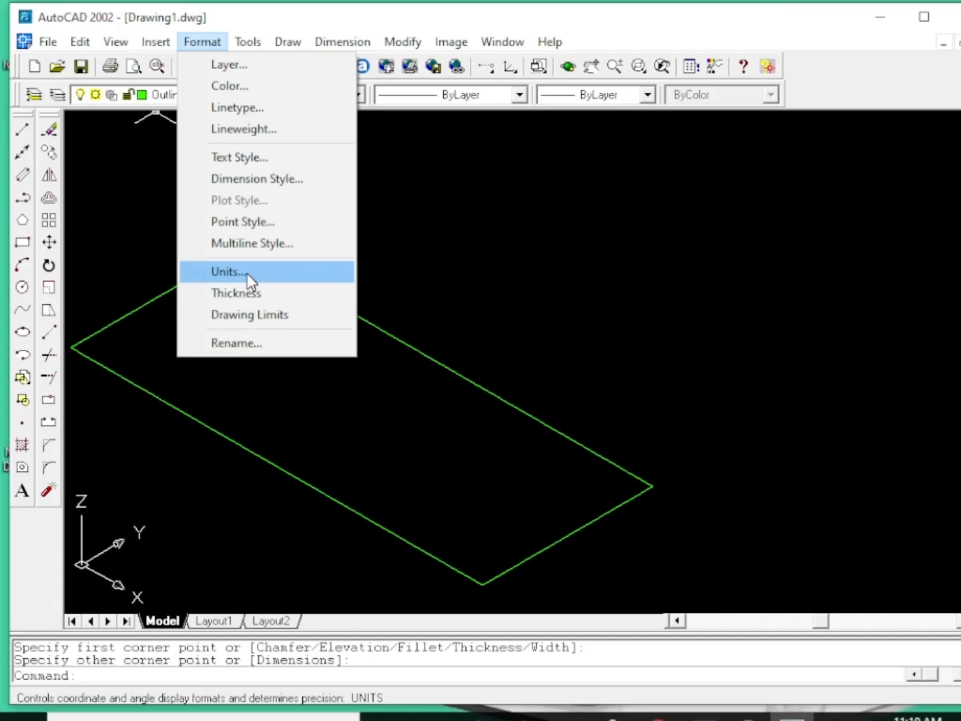
click(247, 272)
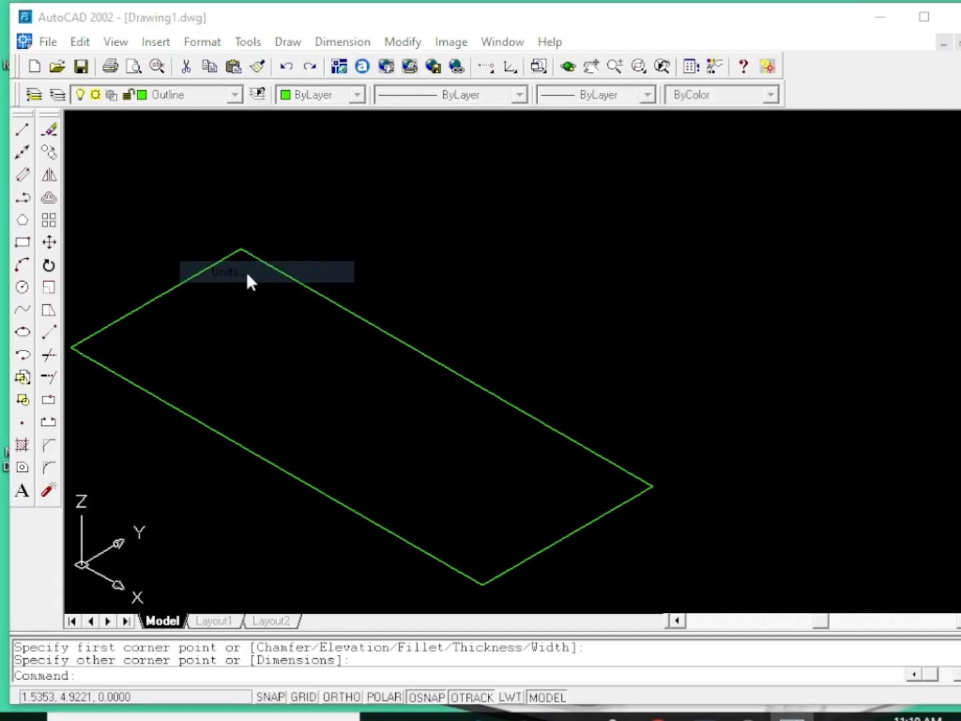
click(475, 267)
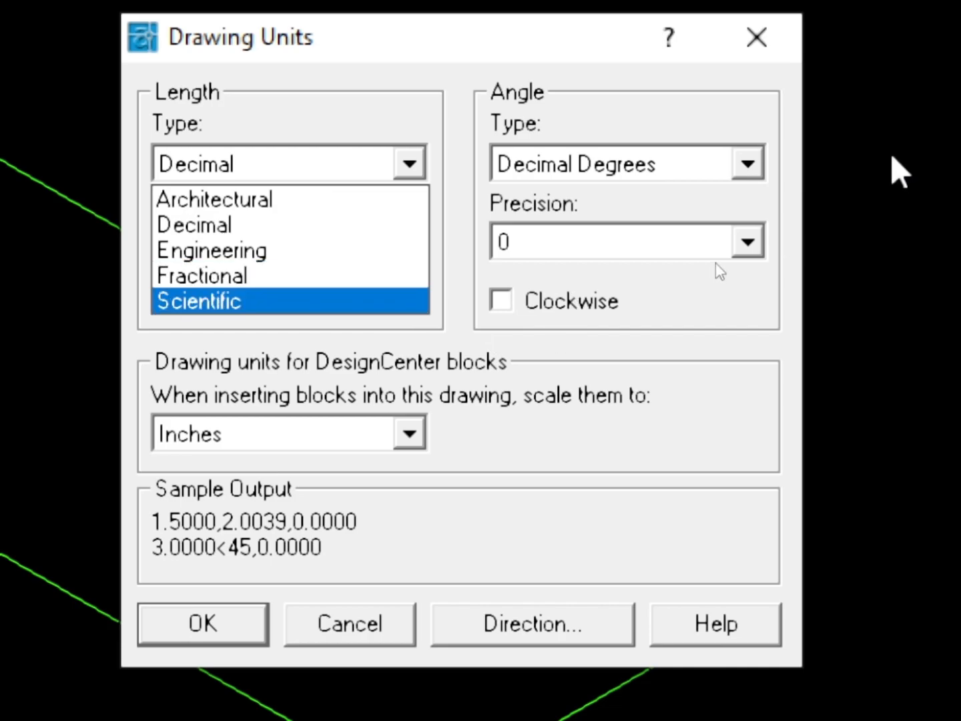
click(747, 165)
click(748, 166)
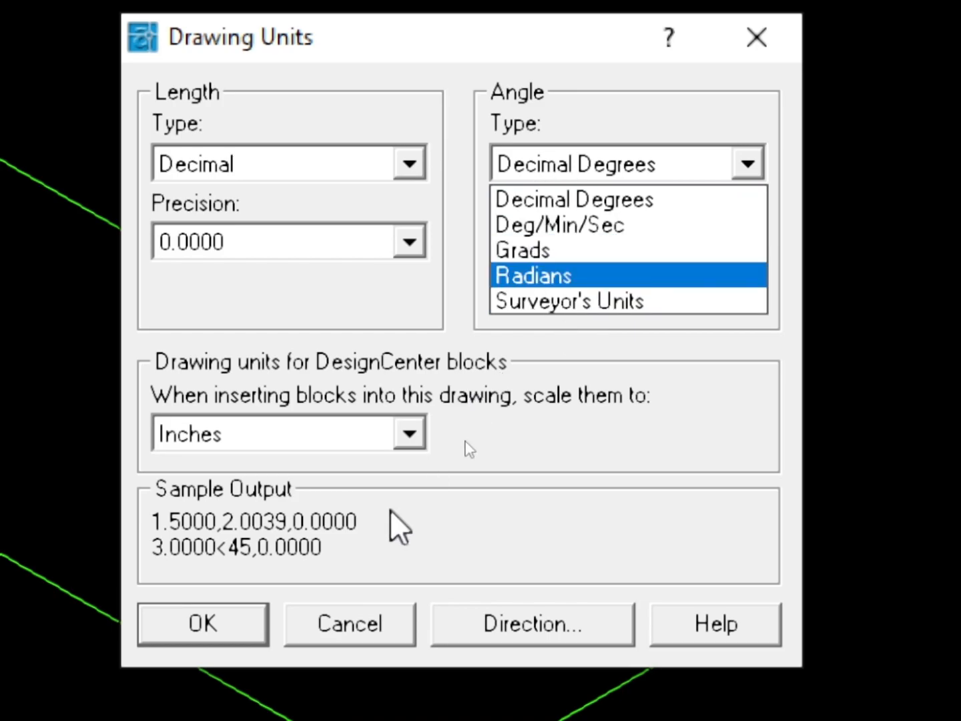
click(408, 429)
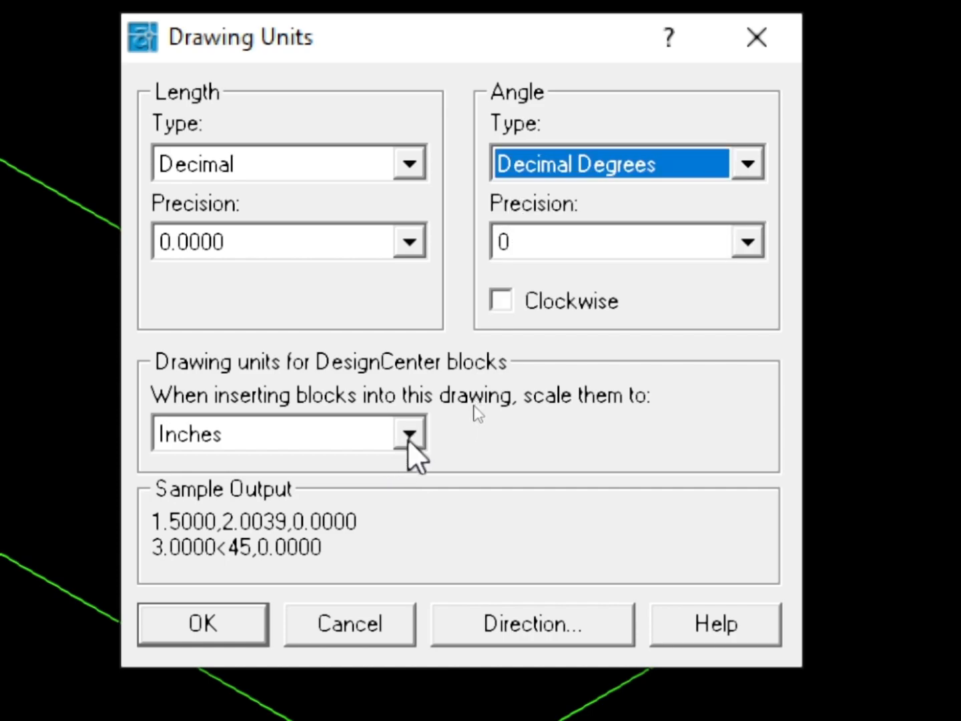
click(408, 439)
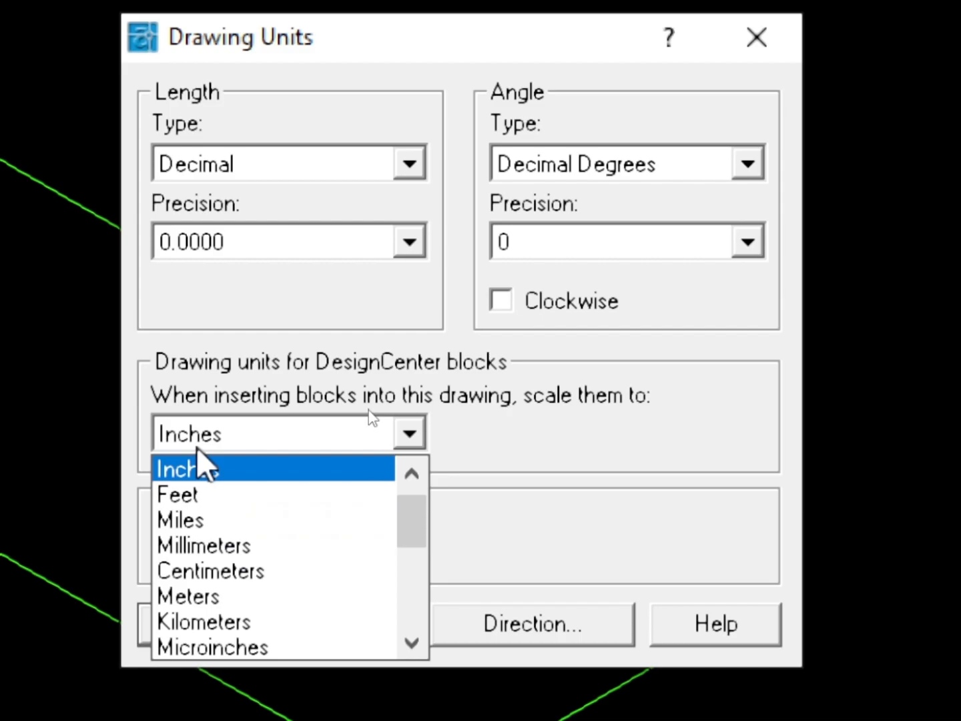
click(420, 232)
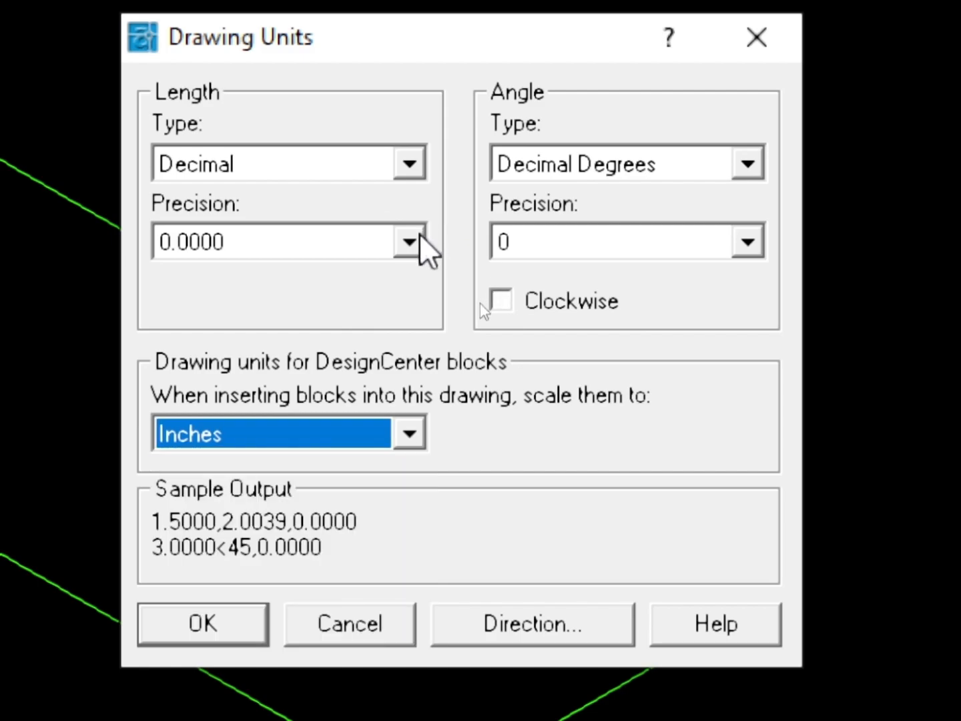
click(410, 242)
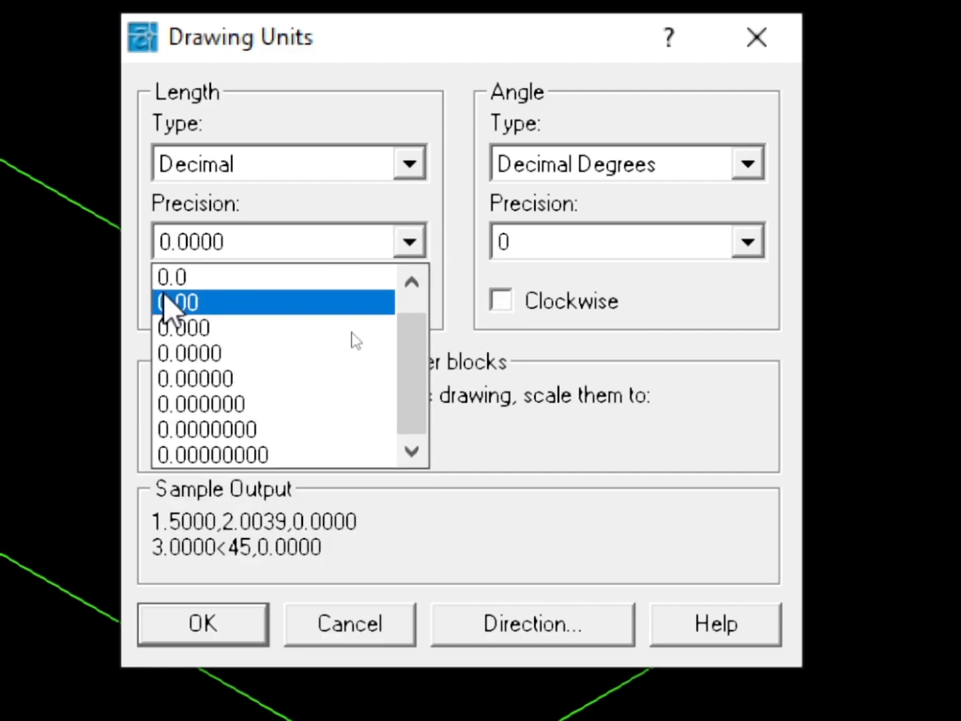
scroll(270, 362, up, 1)
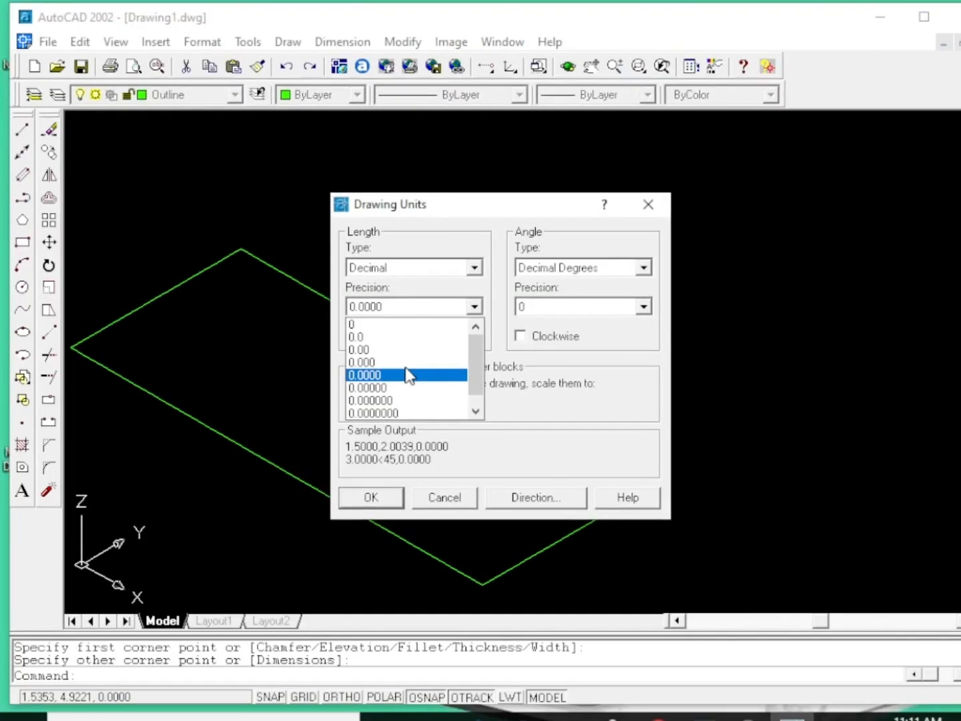
click(650, 211)
click(645, 205)
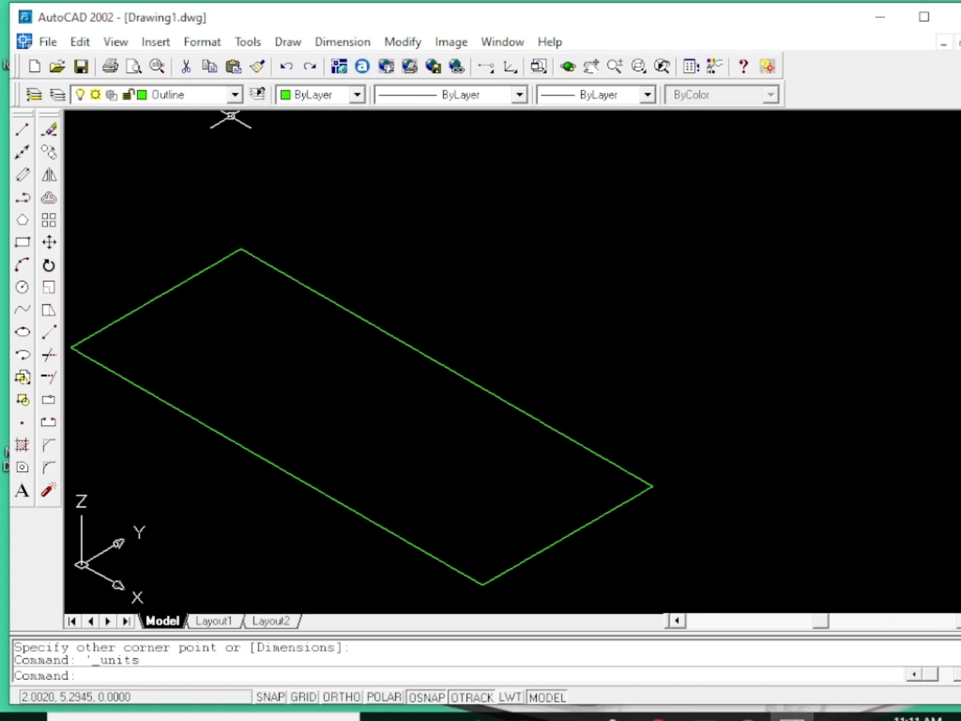
Step: Enable all object snap modes, including Insertion, in the drafting settings
click(215, 40)
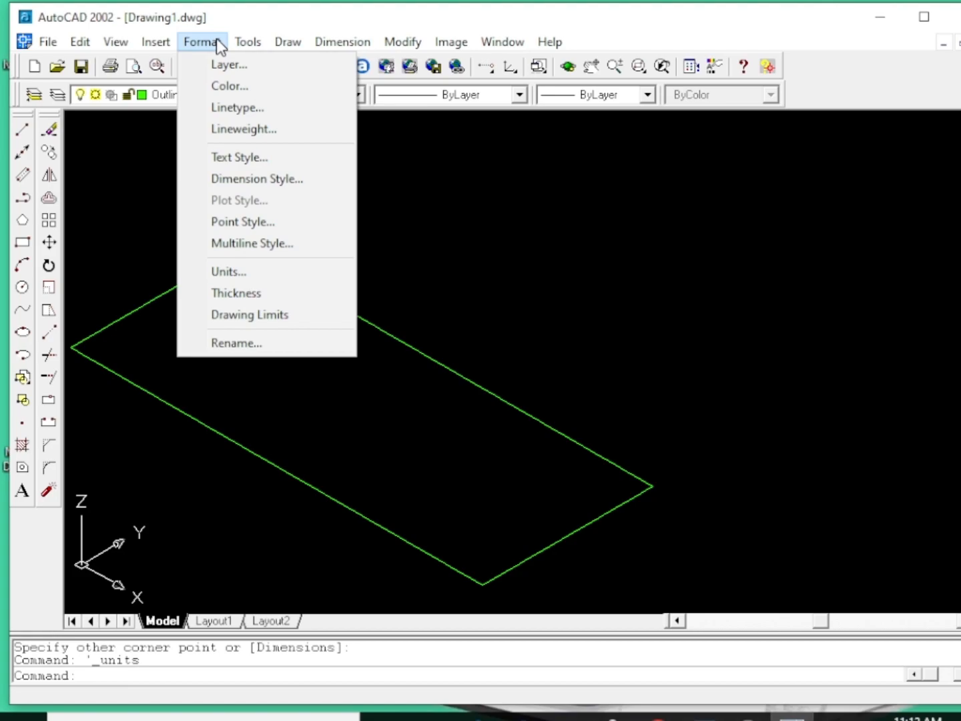
mouse_move(164, 41)
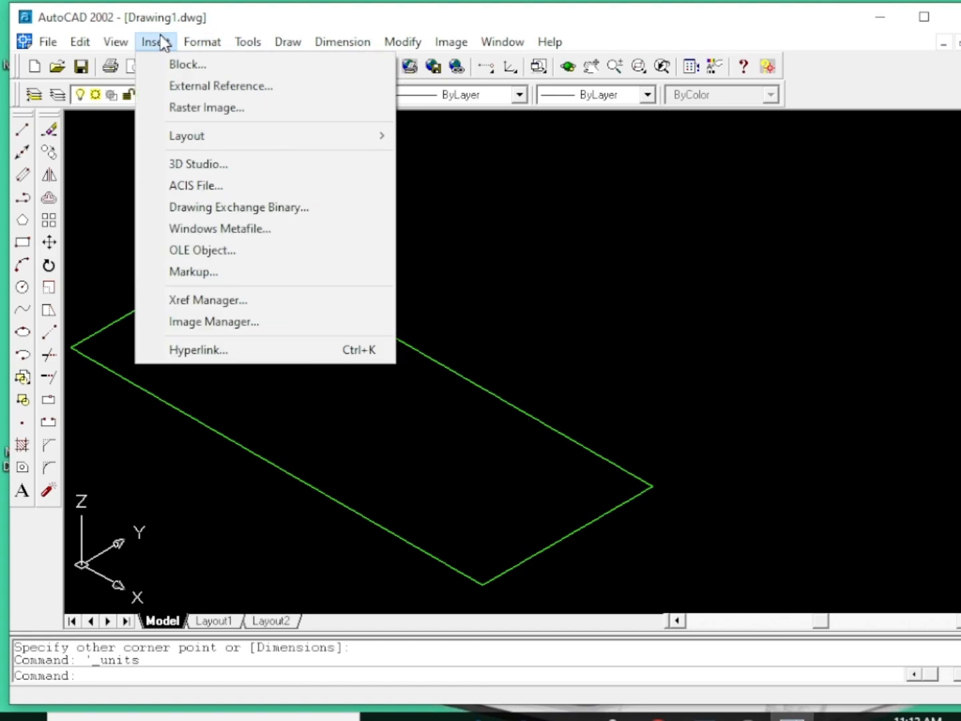
mouse_move(245, 45)
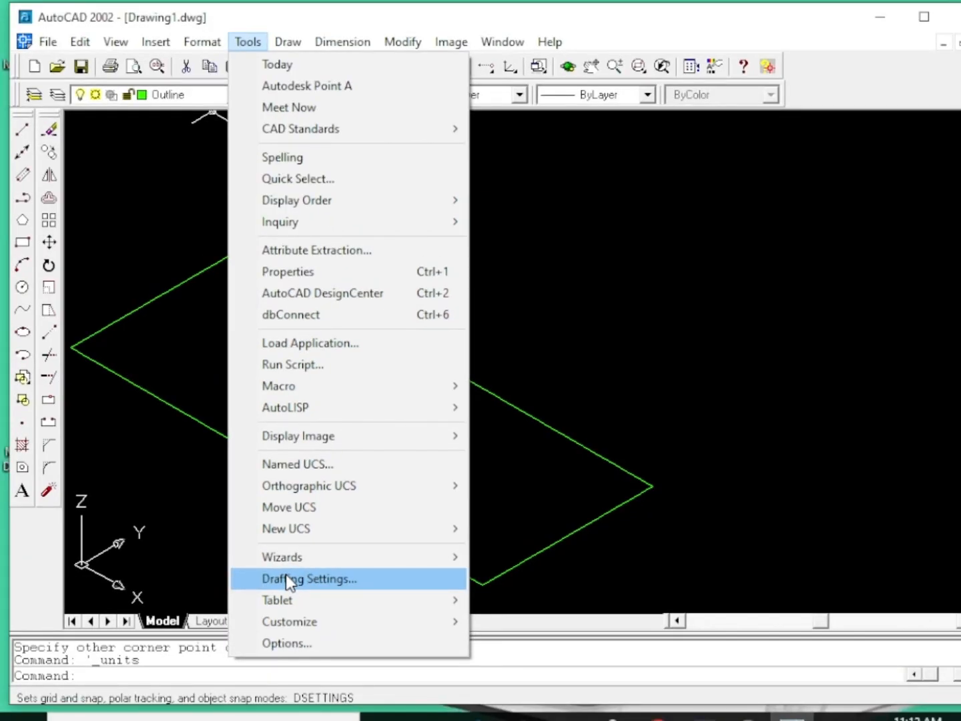
click(285, 579)
drag(739, 178, 471, 151)
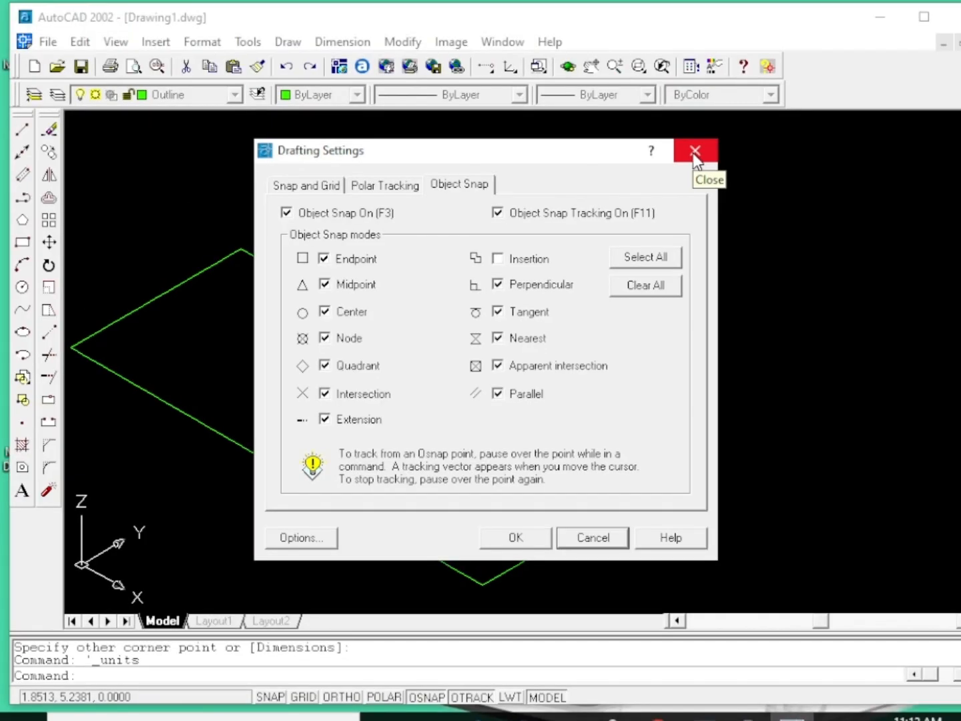
click(502, 253)
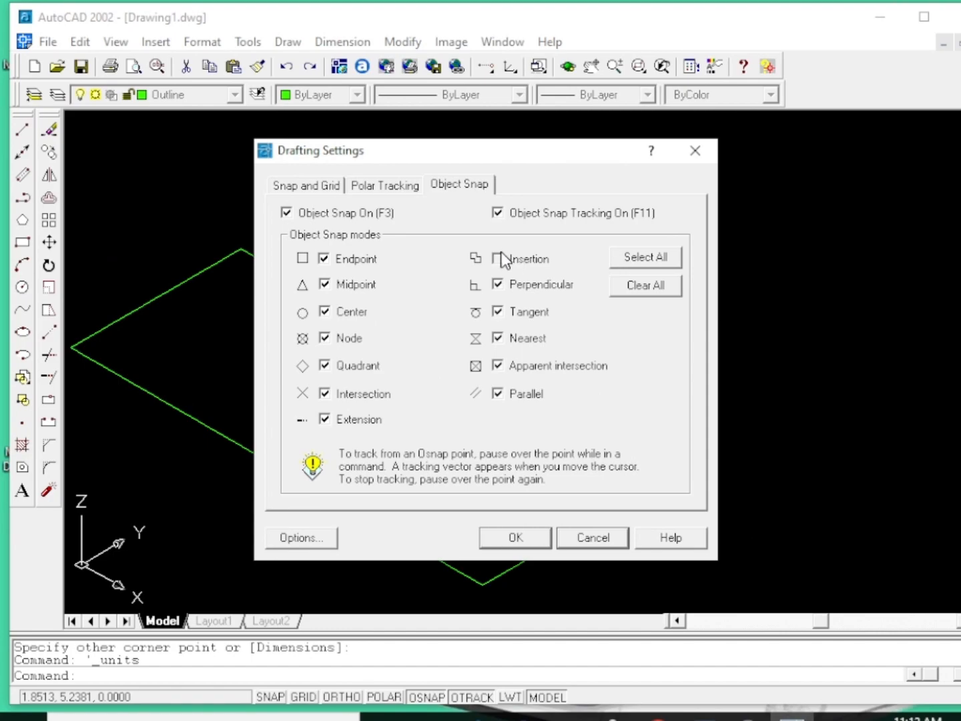
click(645, 261)
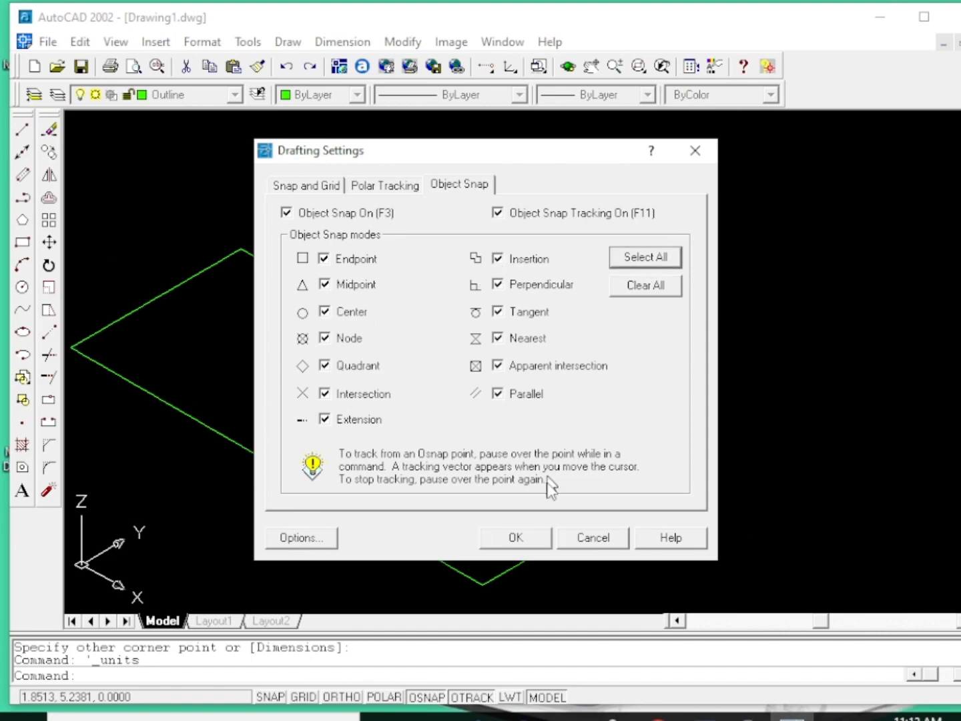
click(548, 542)
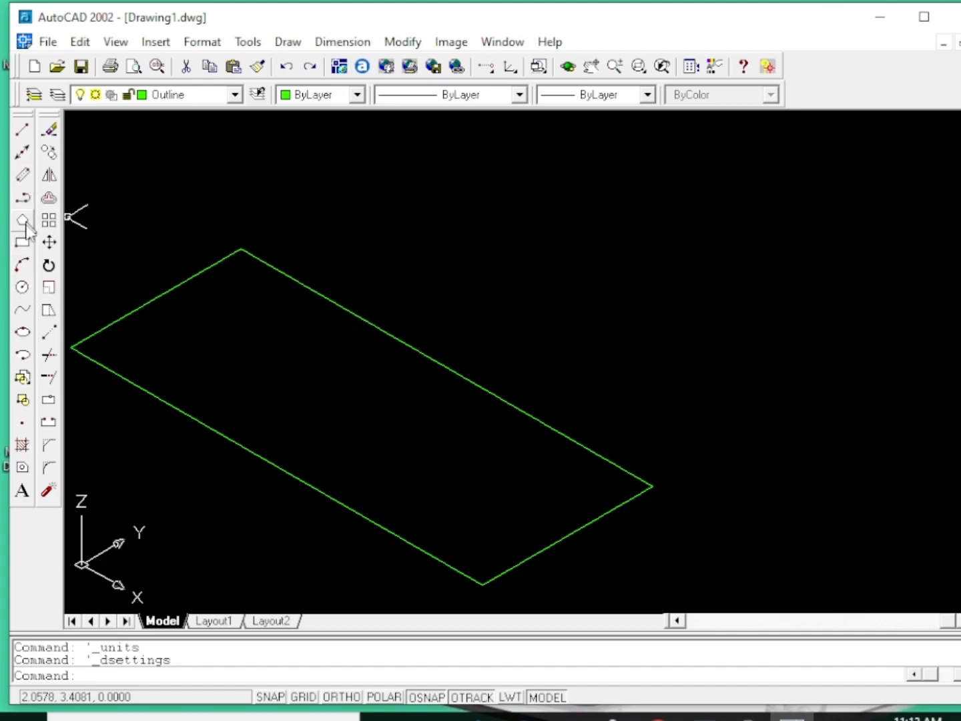
Step: Try drawing a line from the rectangle's uppermost corner with Ortho on and off, and turn Snap on
click(22, 129)
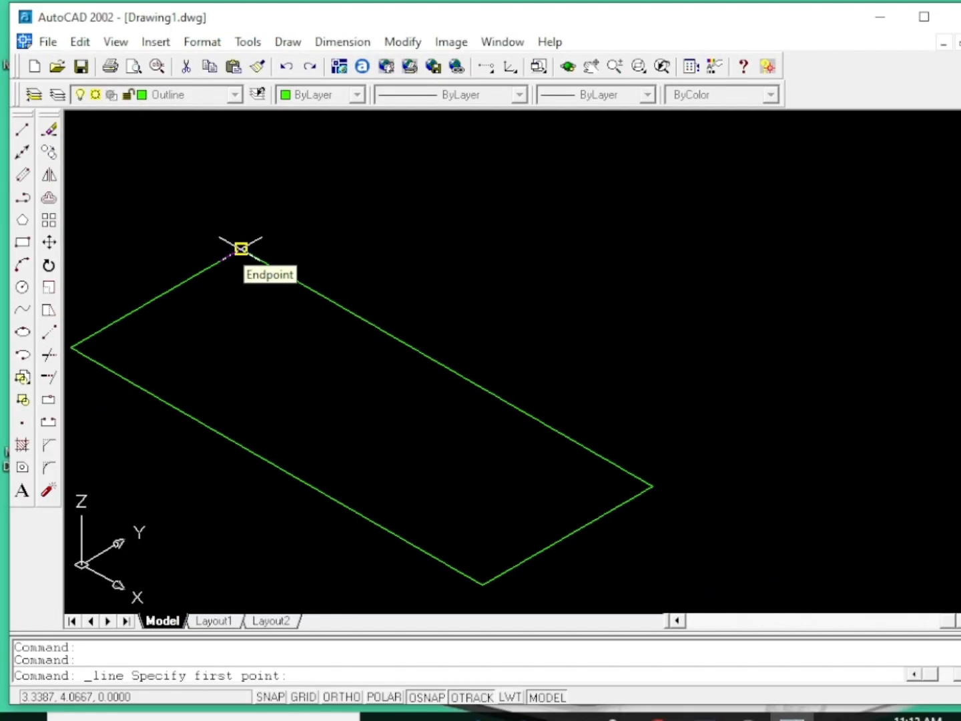
click(241, 248)
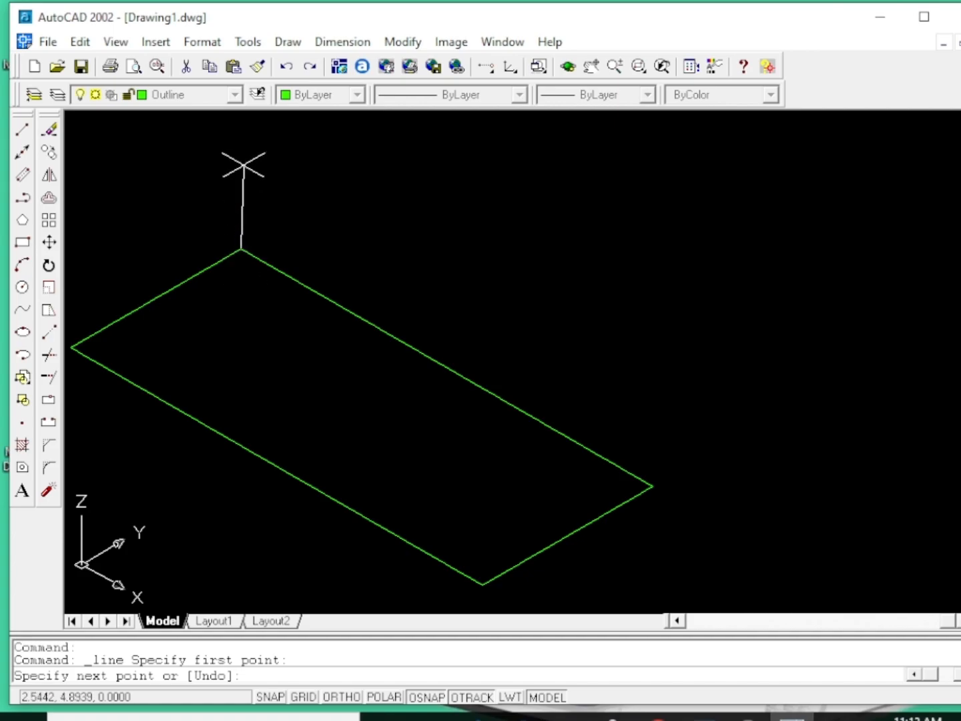
key(F8)
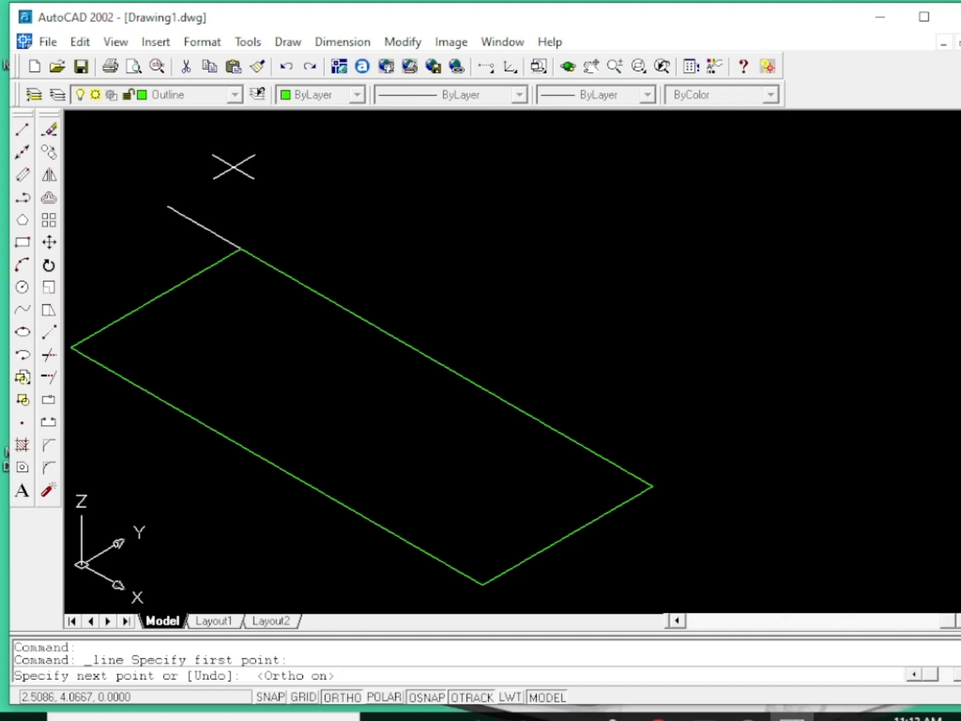
key(F9)
key(F8)
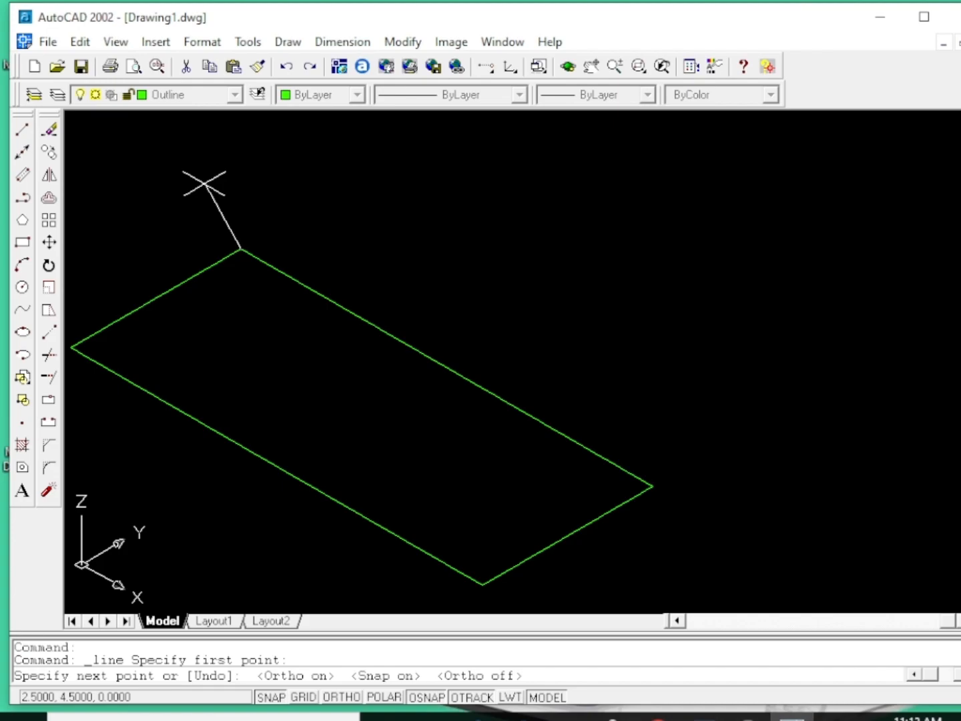
right_click(339, 156)
click(383, 157)
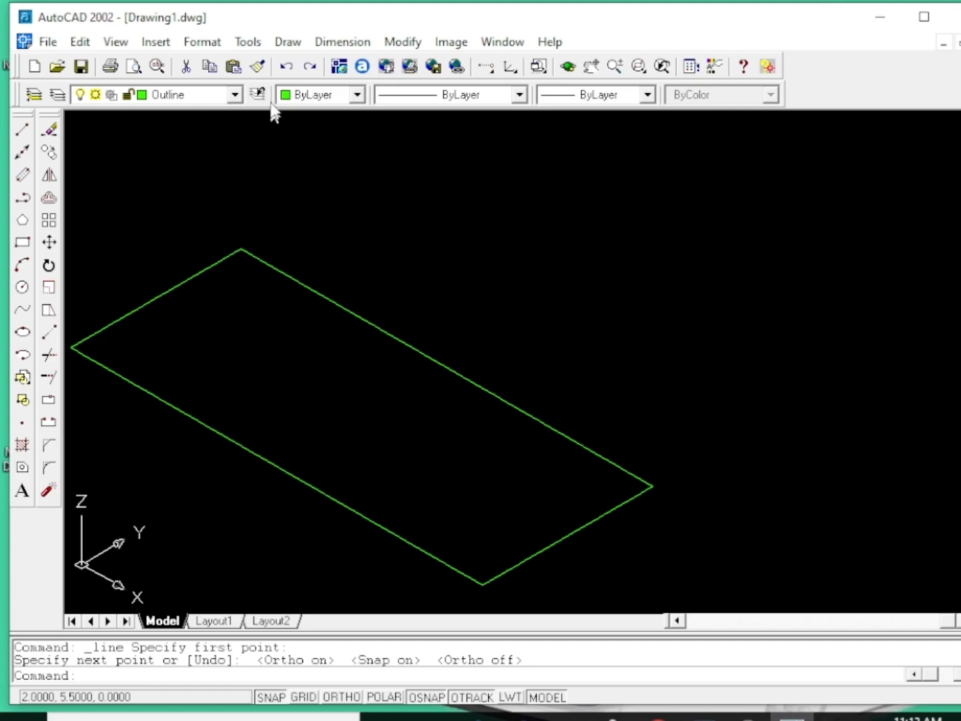
Step: Examine the object snap modes in the drafting settings without changing any of them
click(249, 42)
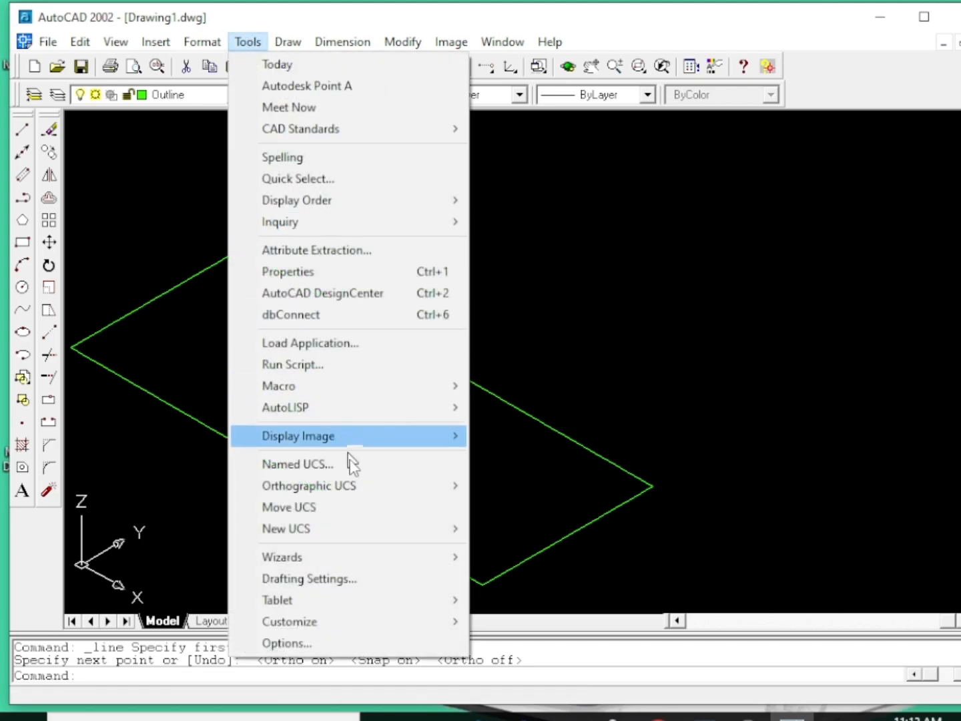
click(333, 578)
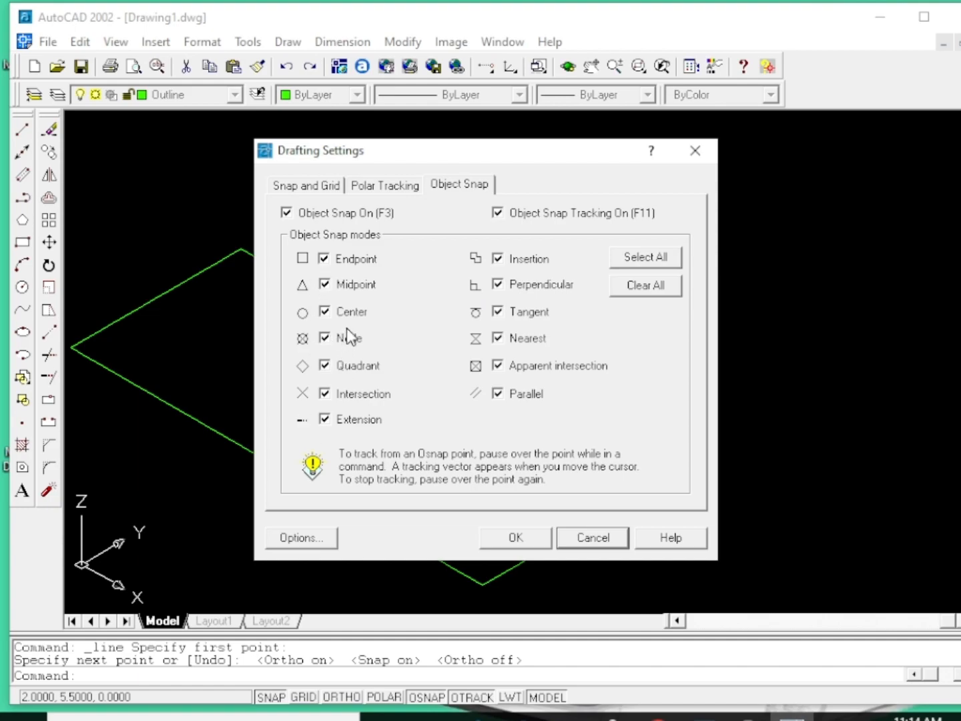
click(696, 153)
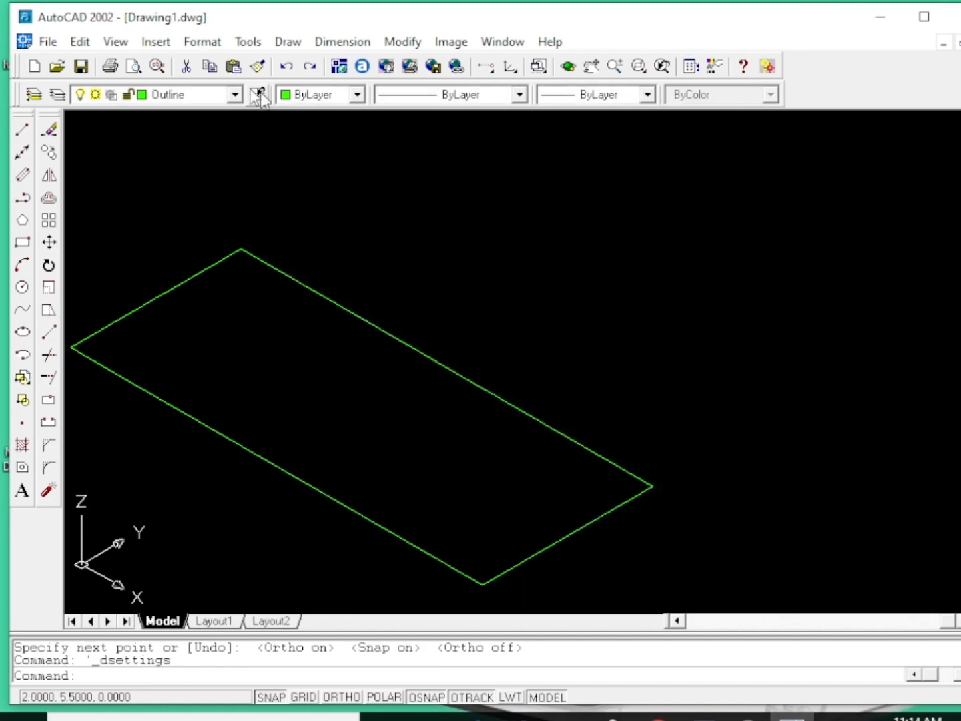
click(246, 41)
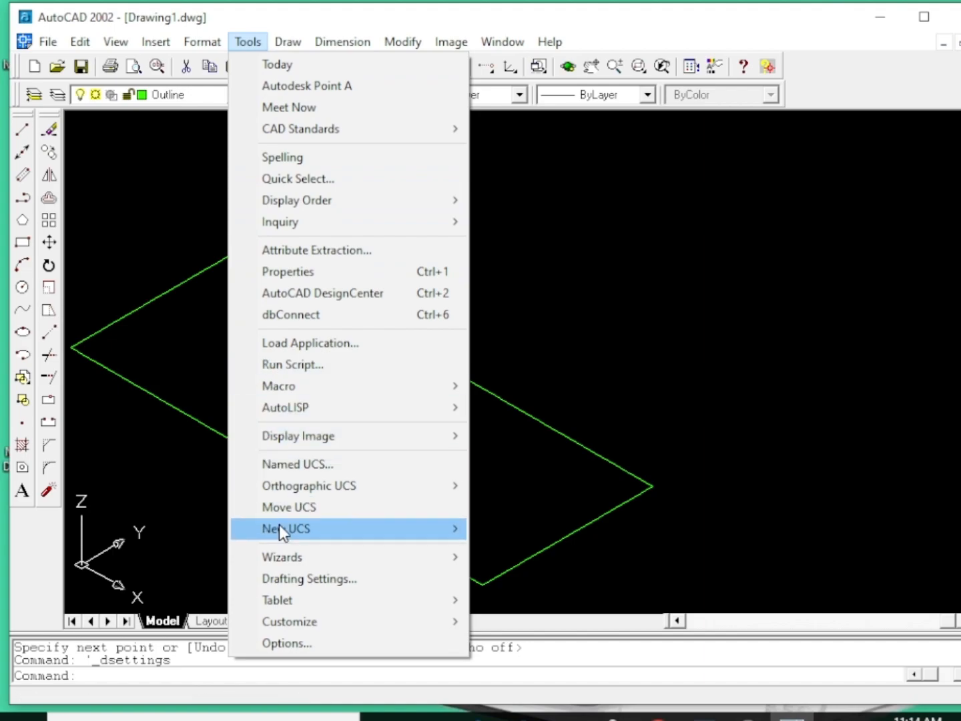
click(296, 579)
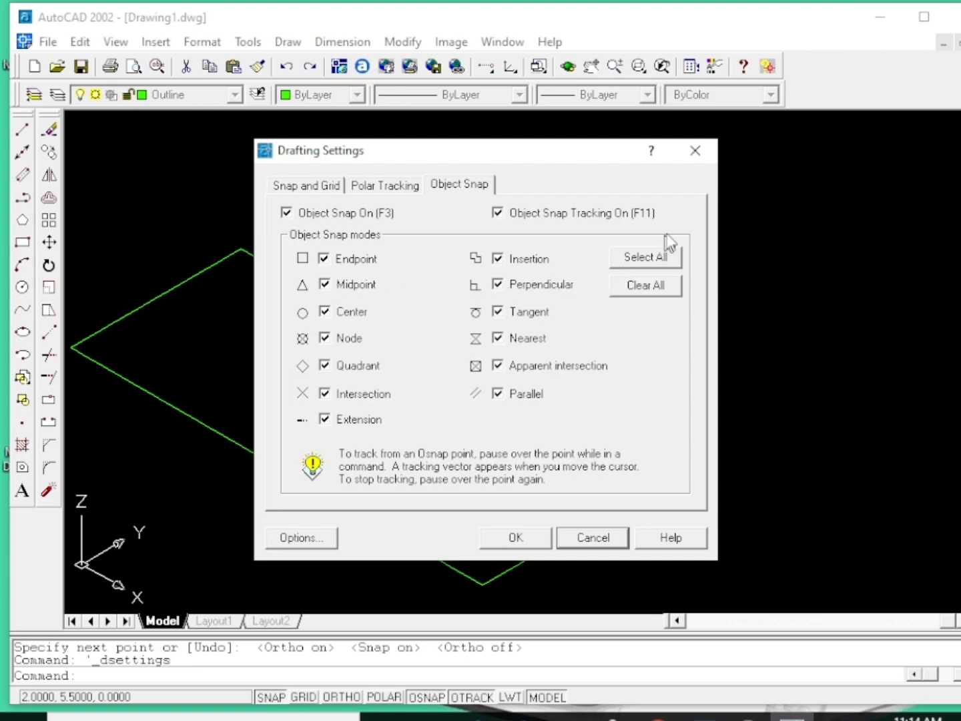
click(694, 153)
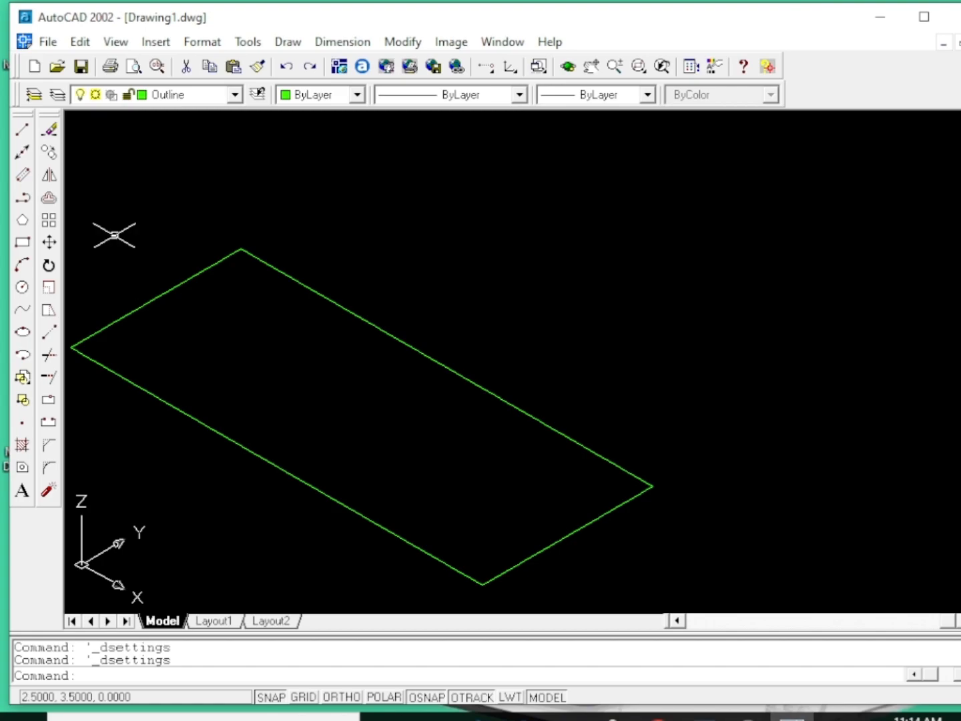
Step: Abandon the new line and undo the isometric rectangle and view change, back to the empty plan view
click(20, 131)
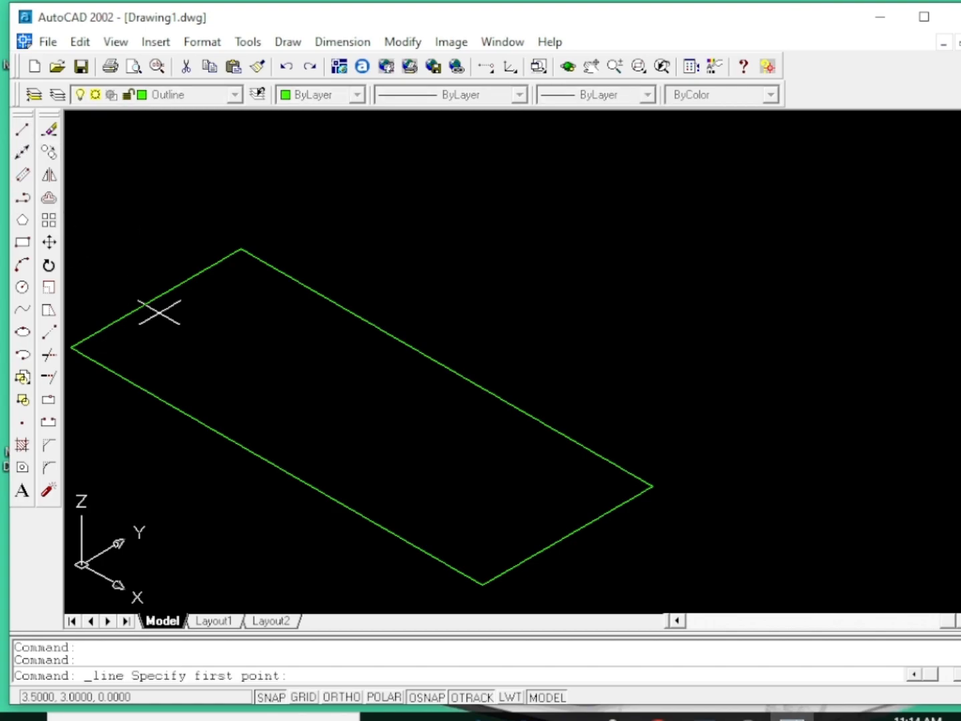
key(ctrl+z)
key(ctrl+z)
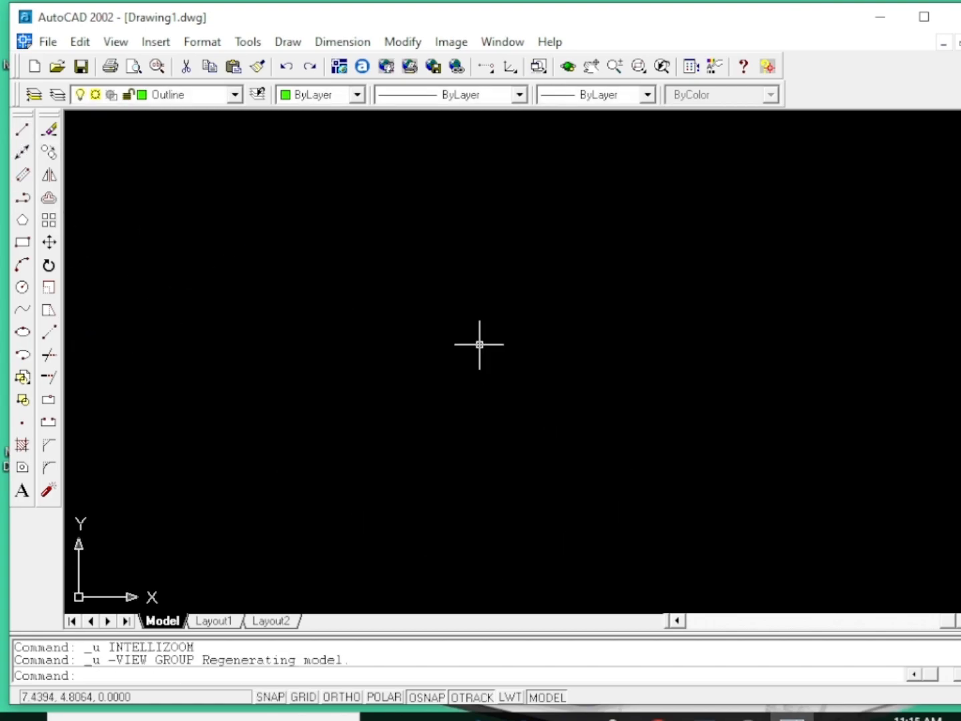
Step: Draw a horizontal rectangle, over twice as wide as high, on the Outline layer in the plan view's upper middle area
click(24, 243)
click(297, 220)
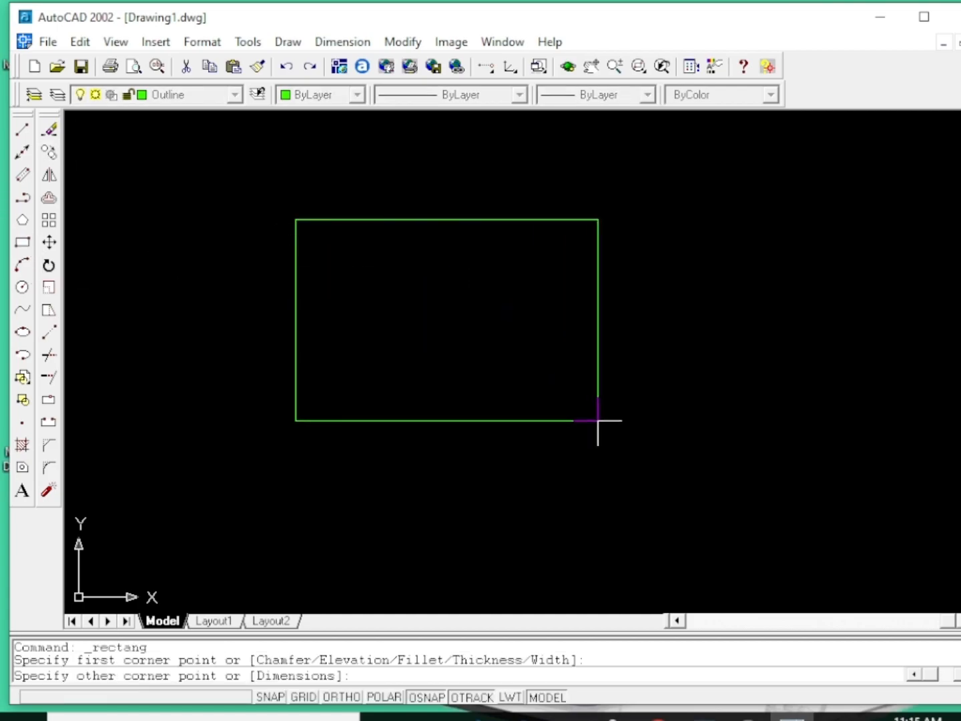
click(665, 378)
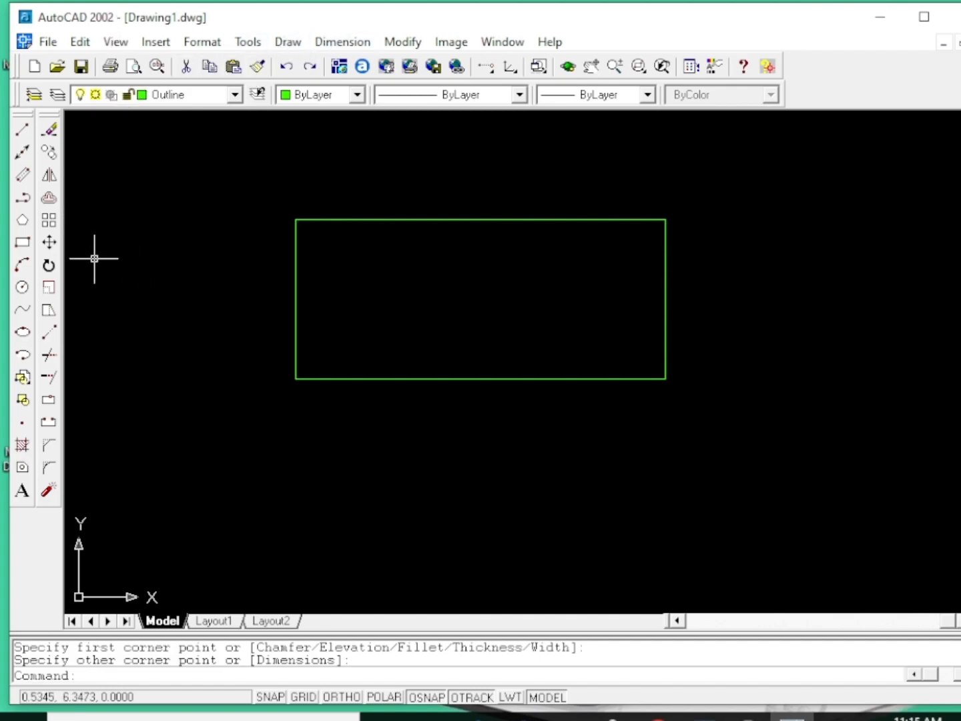
Step: Check the object snap modes during the Line command and draw a vertical line from the rectangle's upper-edge midpoint down well past its lower edge
click(22, 129)
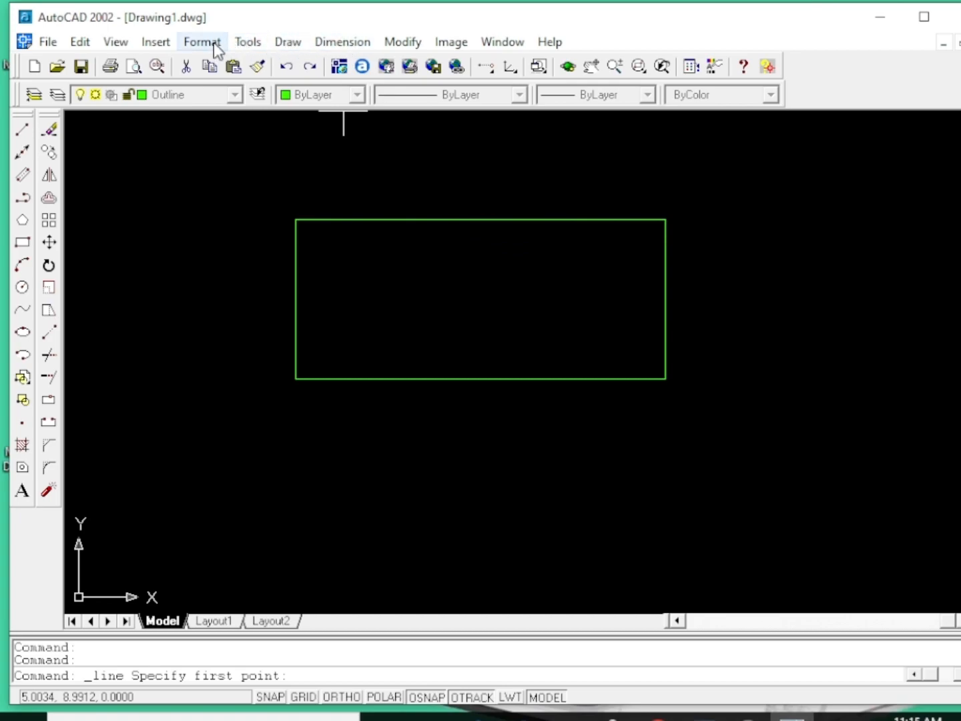
click(247, 43)
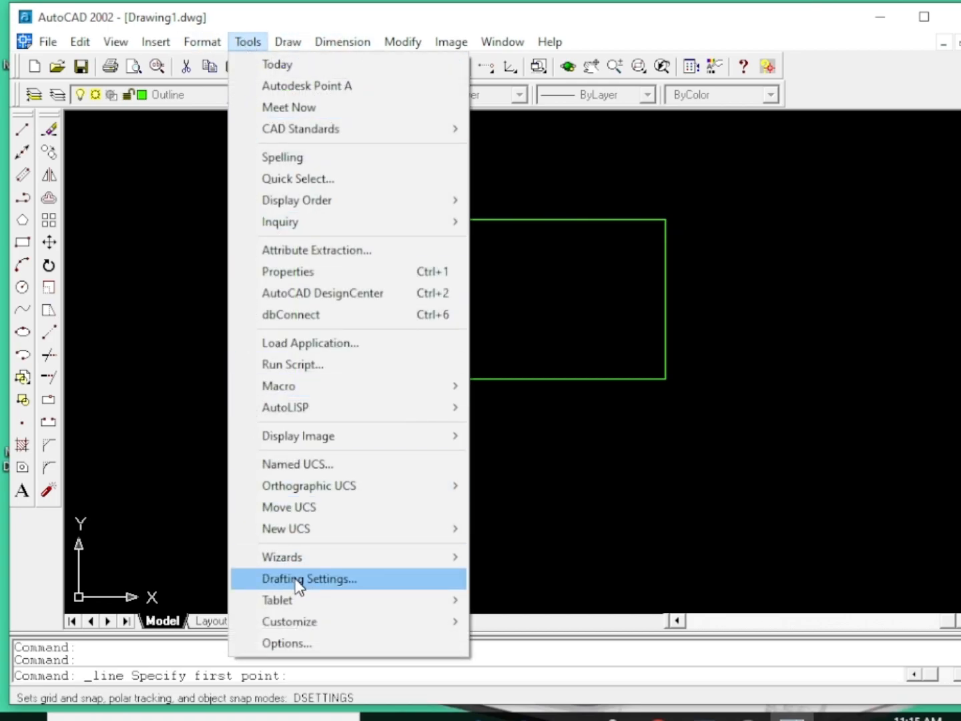
click(268, 580)
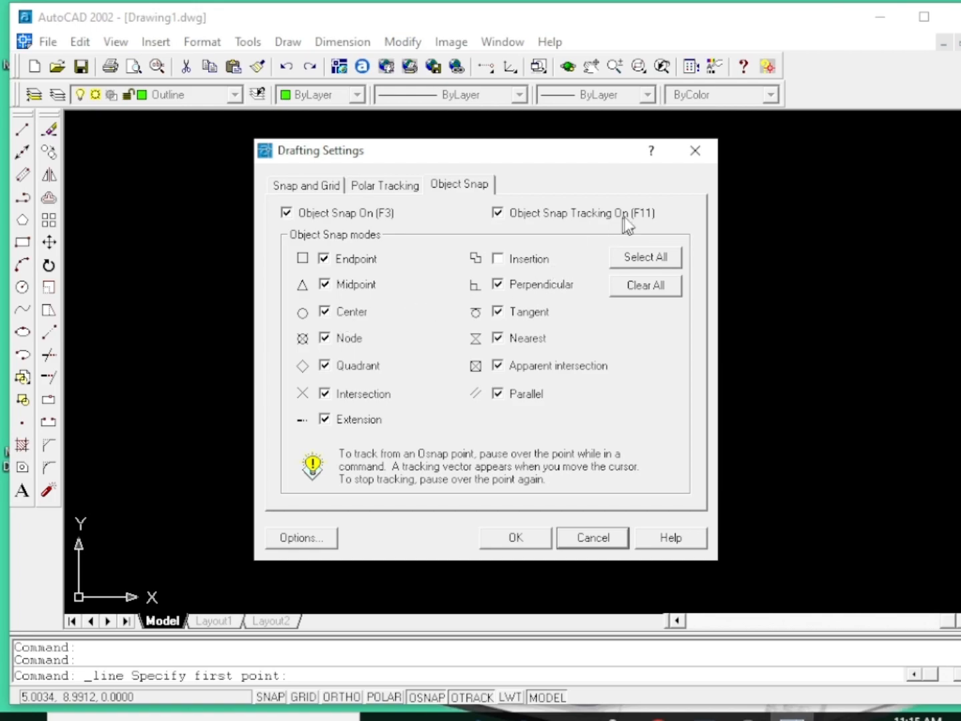
click(694, 152)
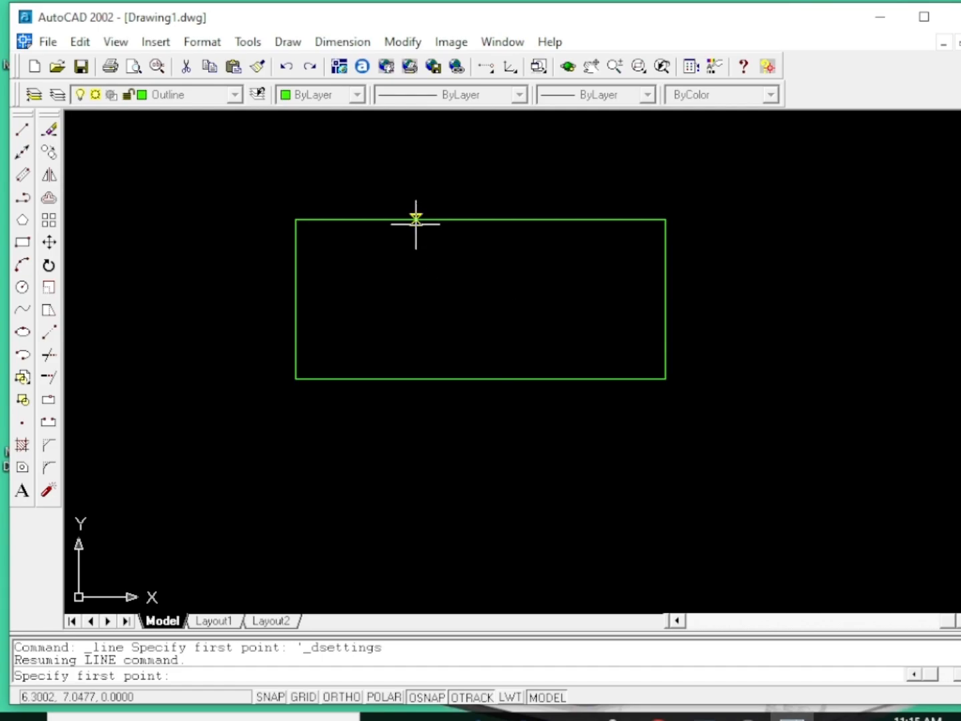
click(480, 219)
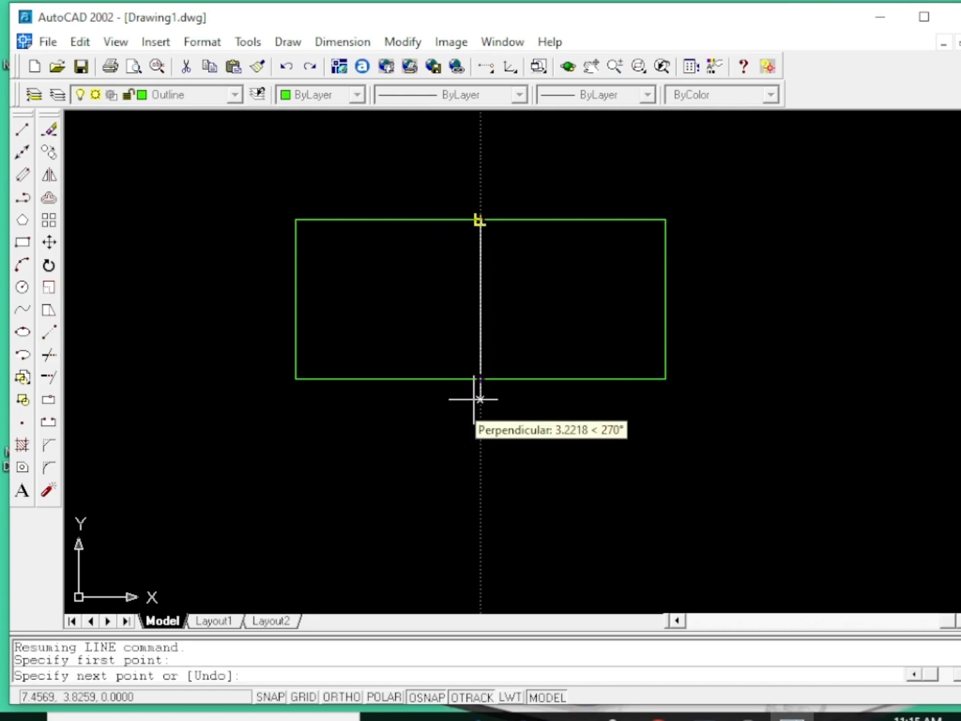
click(478, 531)
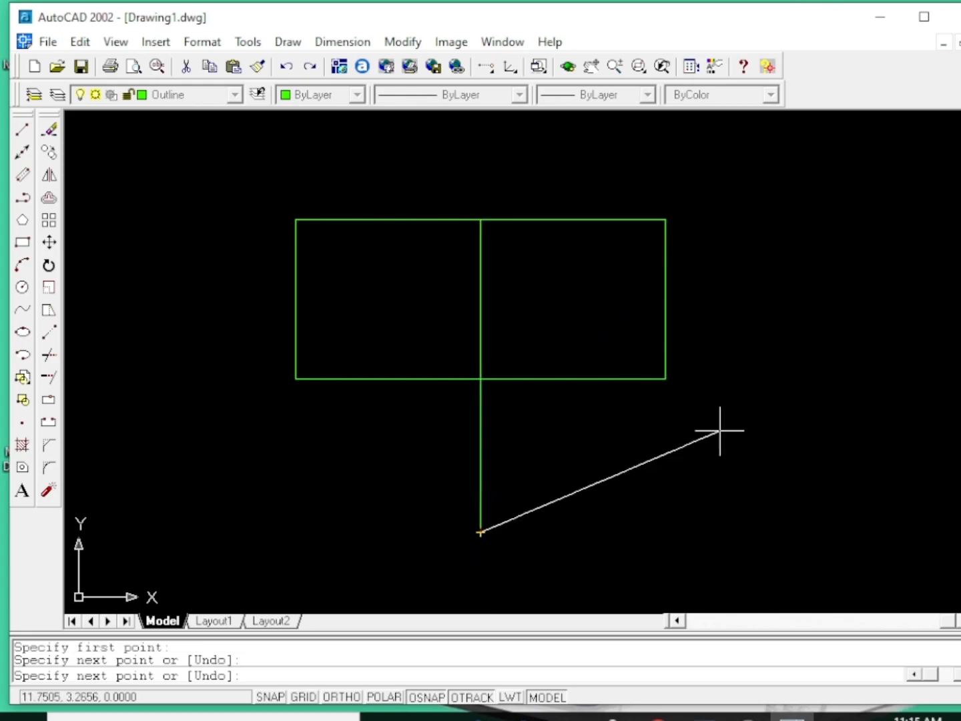
right_click(515, 540)
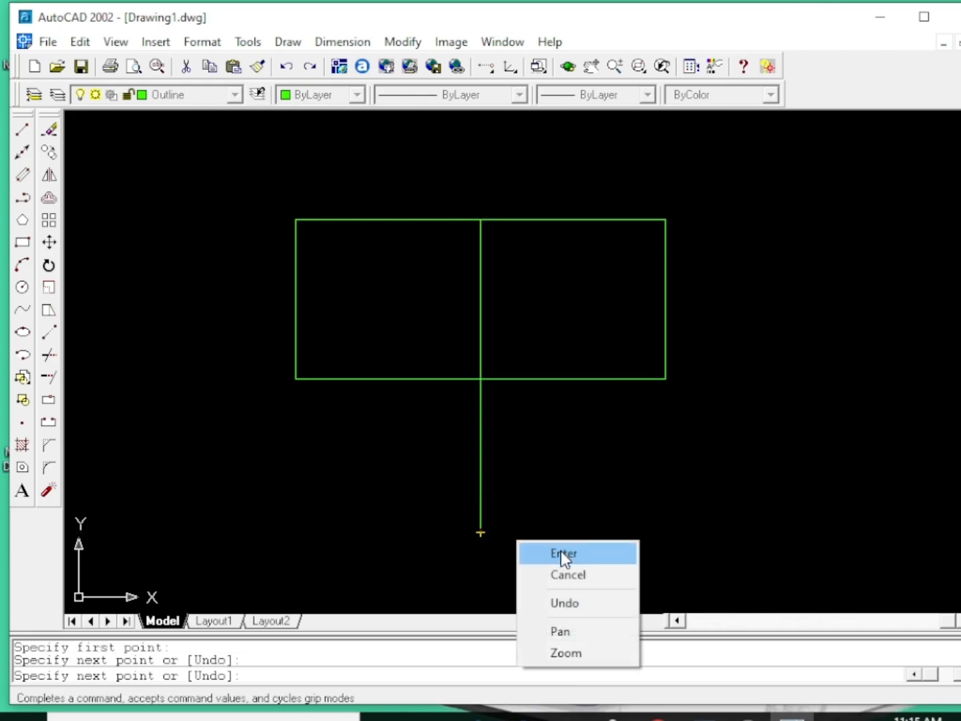
click(561, 550)
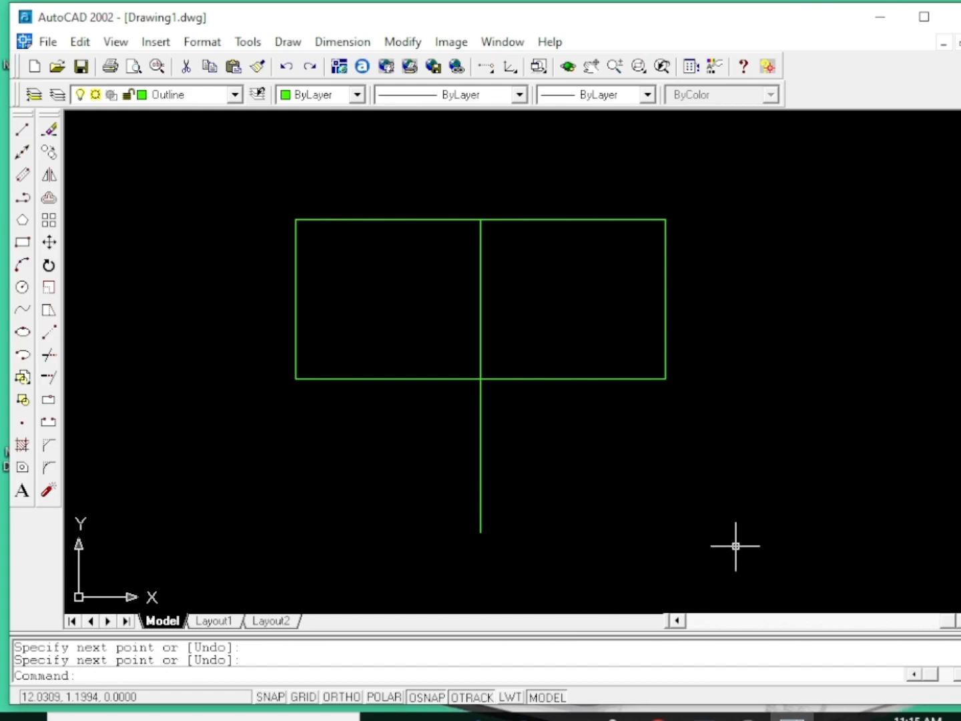